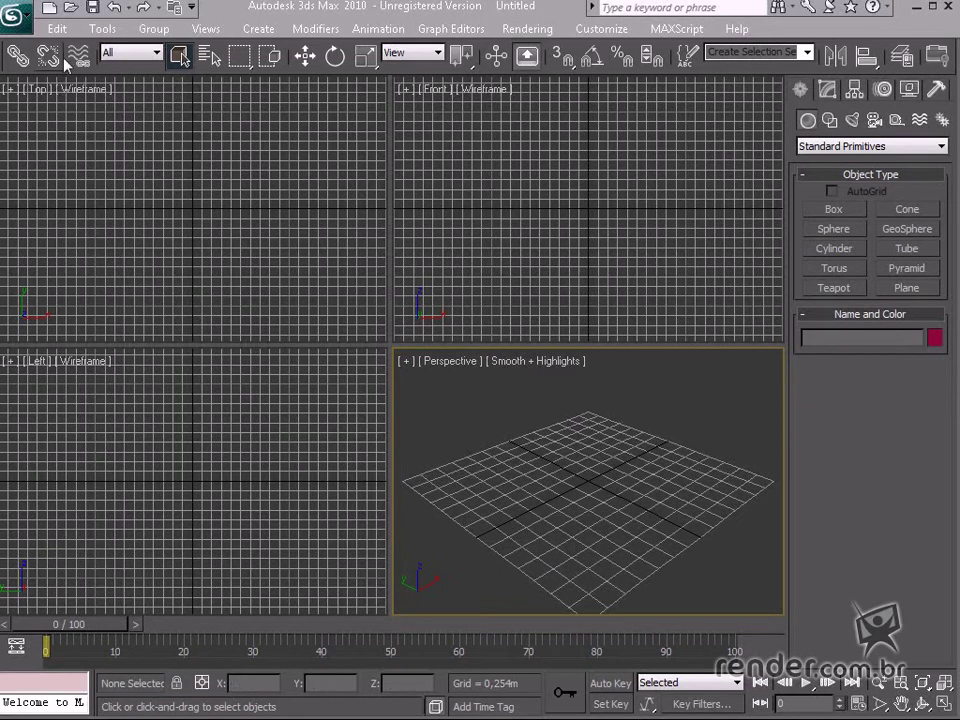
Open the scene file "criando materiais" from the "Curso Introdução ao 3dsMax 2010" folder
{"action": "left_click", "coordinate": [71, 9]}
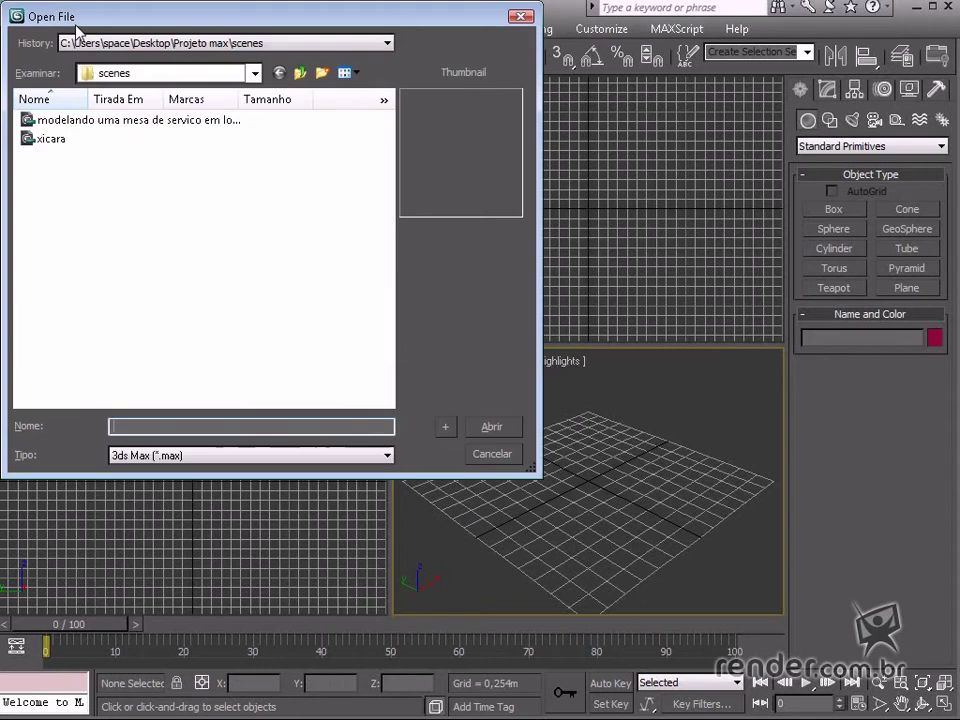
{"action": "left_click", "coordinate": [148, 46]}
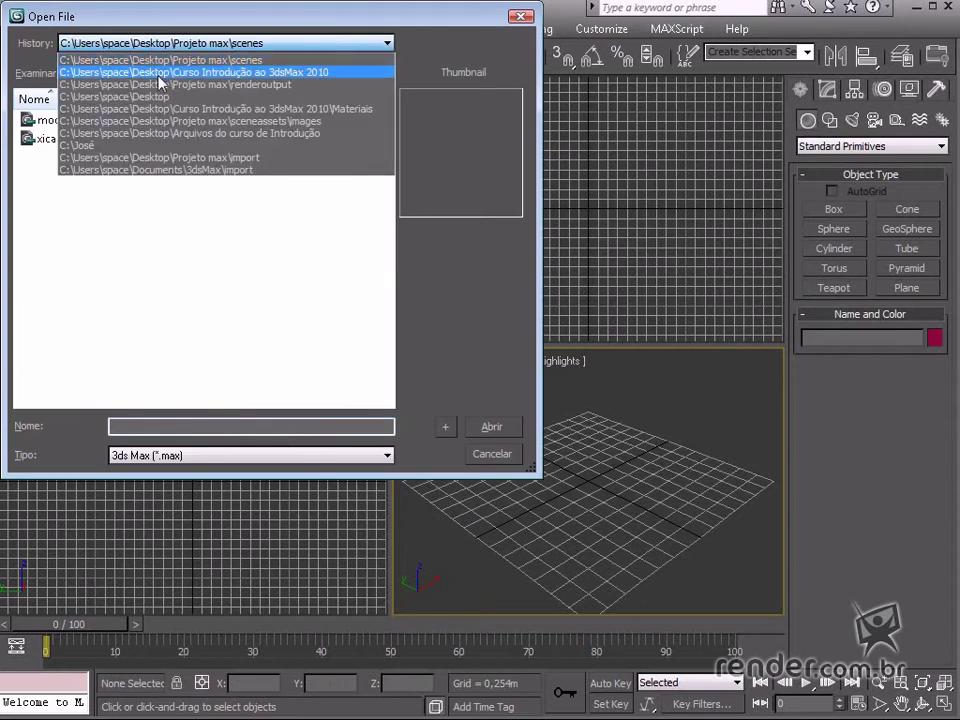
{"action": "left_click", "coordinate": [160, 69]}
{"action": "left_click", "coordinate": [80, 178]}
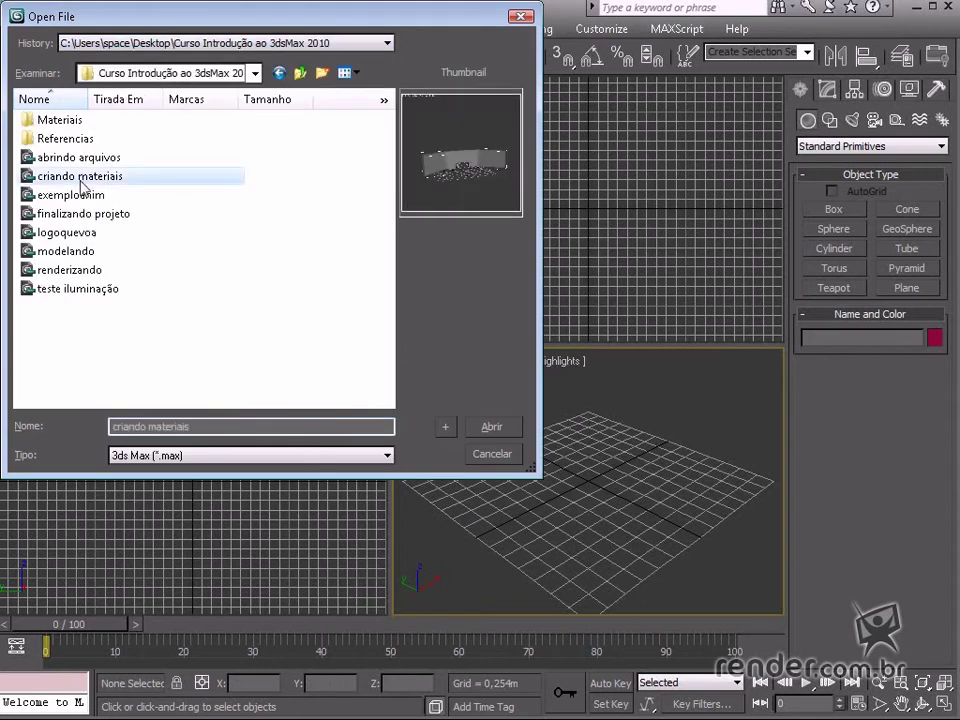
{"action": "left_click", "coordinate": [480, 426]}
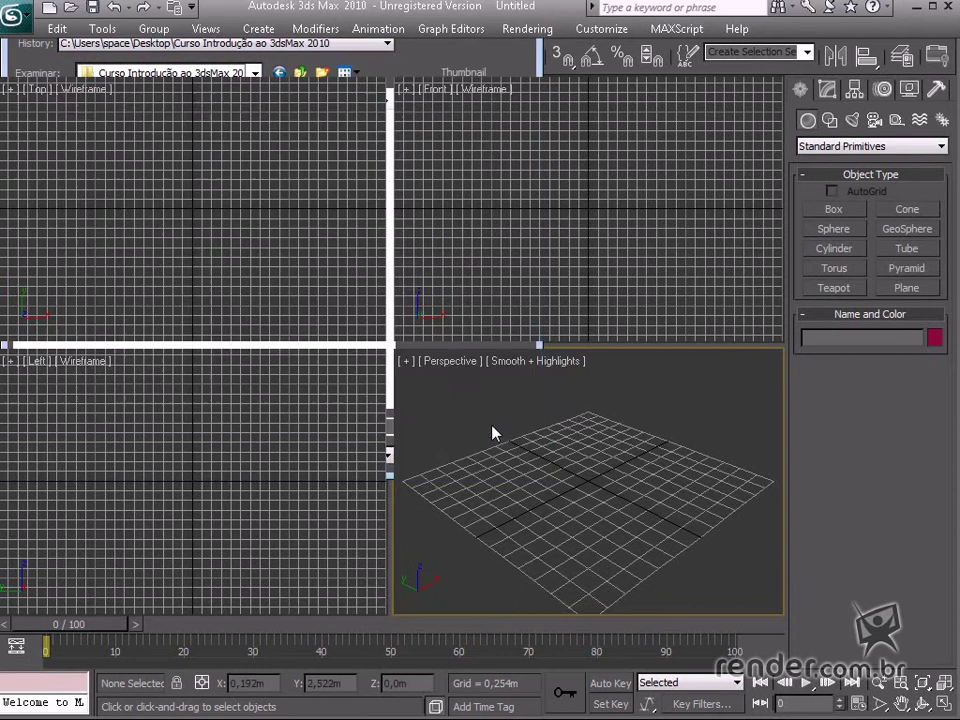
Select the wall object in the Perspective view and display its modifier stack
{"action": "middle_click_drag", "start_coordinate": [424, 399], "coordinate": [645, 410]}
{"action": "middle_click_drag", "start_coordinate": [264, 452], "coordinate": [705, 468], "text": "alt"}
{"action": "scroll", "coordinate": [397, 436], "scroll_direction": "up", "scroll_amount": 5}
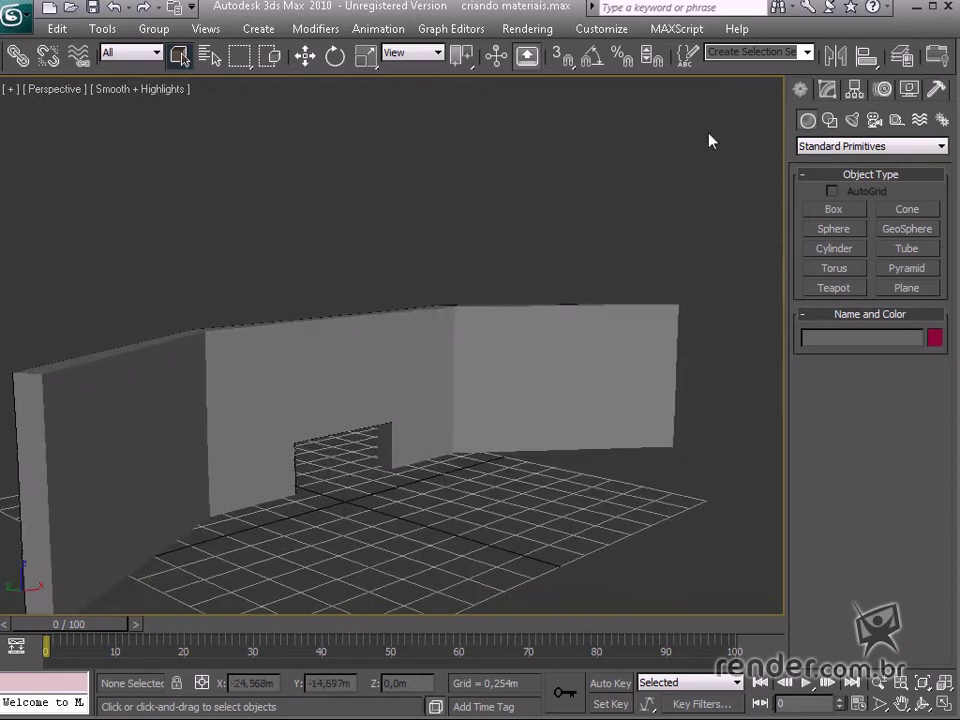
{"action": "left_click", "coordinate": [821, 91]}
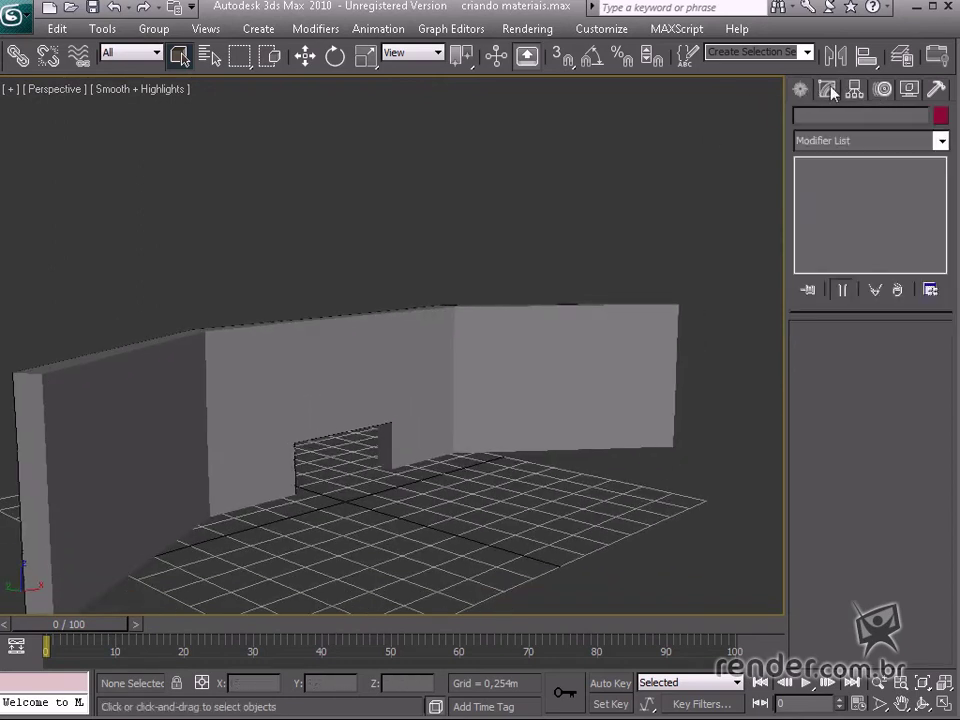
{"action": "left_click", "coordinate": [801, 92]}
{"action": "left_click", "coordinate": [827, 90]}
{"action": "left_click", "coordinate": [576, 379]}
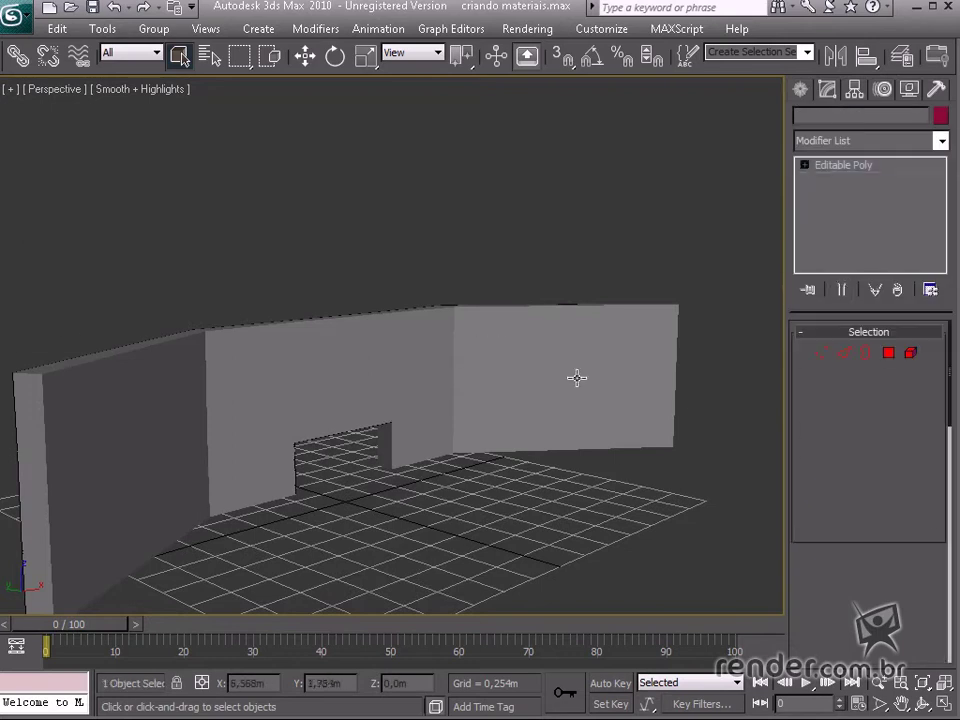
Enter the wall's Polygon level, show edged faces and select individual polygons, ending with the one above the opening
{"action": "left_click", "coordinate": [886, 353]}
{"action": "left_click", "coordinate": [628, 392]}
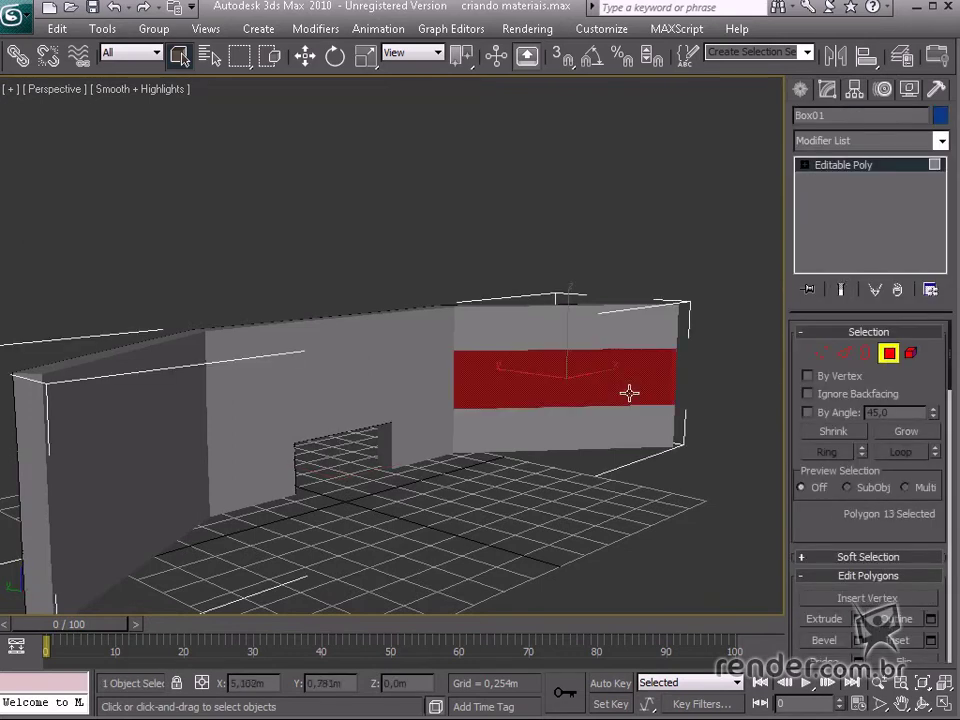
{"action": "left_click", "coordinate": [588, 427]}
{"action": "key", "text": "F4"}
{"action": "left_click", "coordinate": [519, 369]}
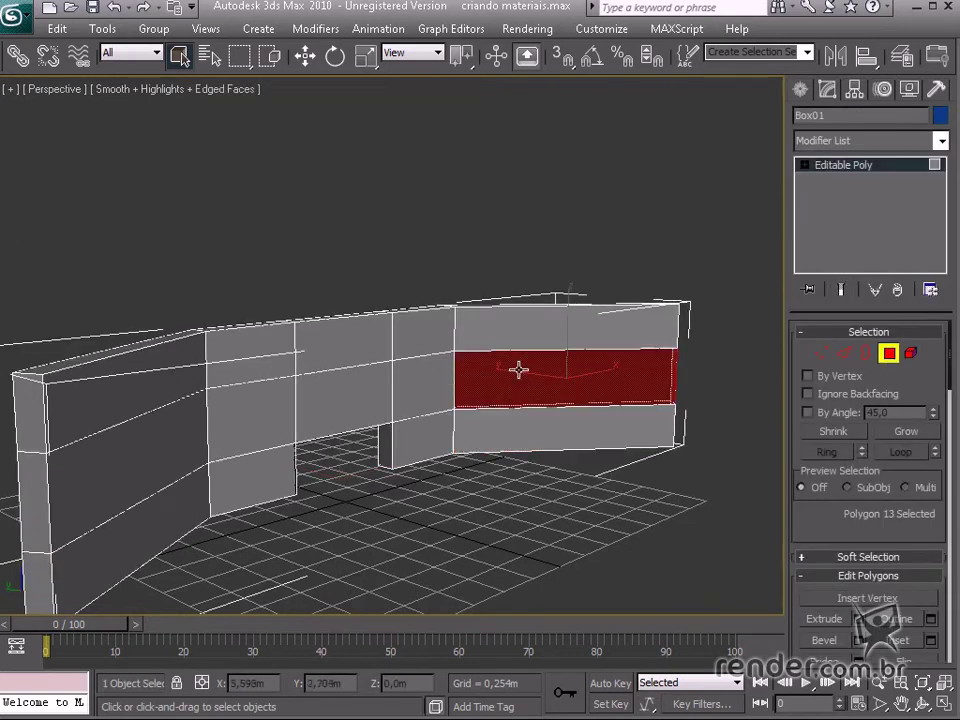
{"action": "left_click", "coordinate": [347, 391]}
{"action": "mouse_move", "coordinate": [347, 391]}
{"action": "middle_mouse_down", "text": "alt"}
{"action": "mouse_move", "coordinate": [435, 371]}
{"action": "mouse_move", "coordinate": [589, 373]}
{"action": "mouse_move", "coordinate": [366, 373]}
{"action": "mouse_move", "coordinate": [328, 313]}
{"action": "middle_mouse_up", "text": "alt"}
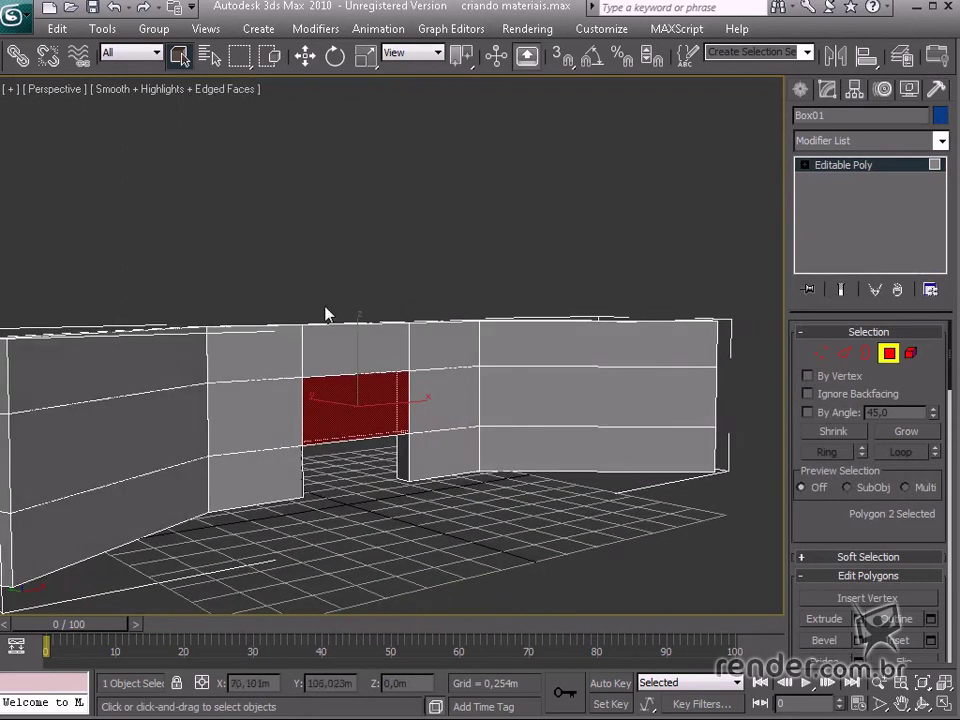
Turn off edged faces, select the polygon beside the opening and exit the wall's Polygon level
{"action": "left_click", "coordinate": [204, 90]}
{"action": "left_click", "coordinate": [250, 192]}
{"action": "middle_click_drag", "start_coordinate": [409, 321], "coordinate": [471, 446], "text": "alt"}
{"action": "left_click", "coordinate": [286, 467]}
{"action": "middle_click_drag", "start_coordinate": [286, 467], "coordinate": [312, 420], "text": "alt"}
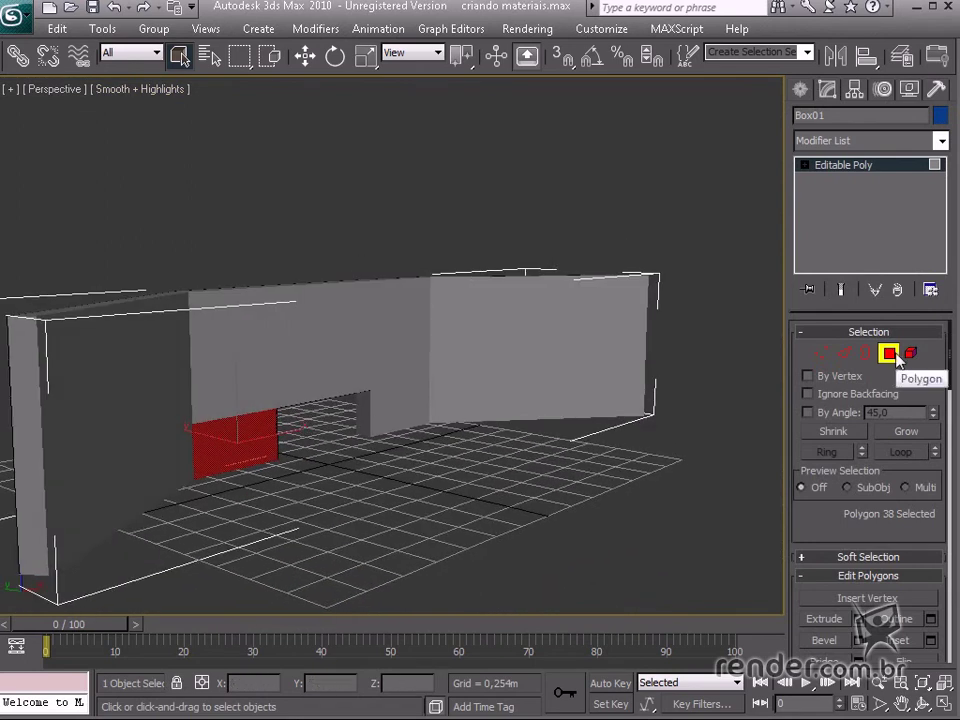
{"action": "left_click", "coordinate": [889, 353]}
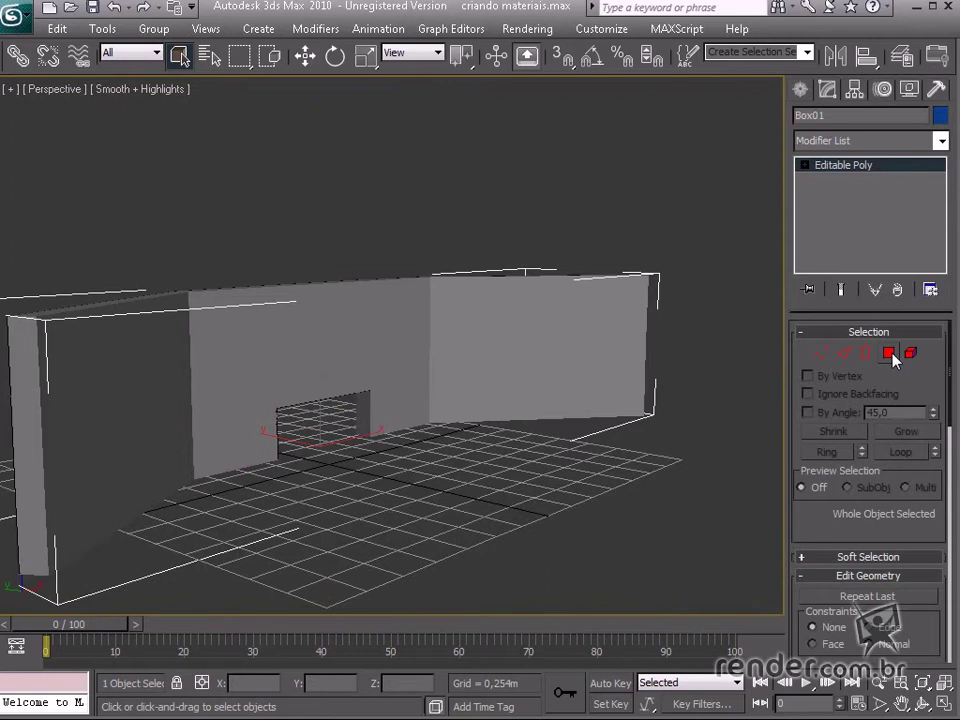
Open the Material Editor and reposition its window over the viewport
{"action": "middle_click_drag", "start_coordinate": [409, 373], "coordinate": [478, 352], "text": "alt"}
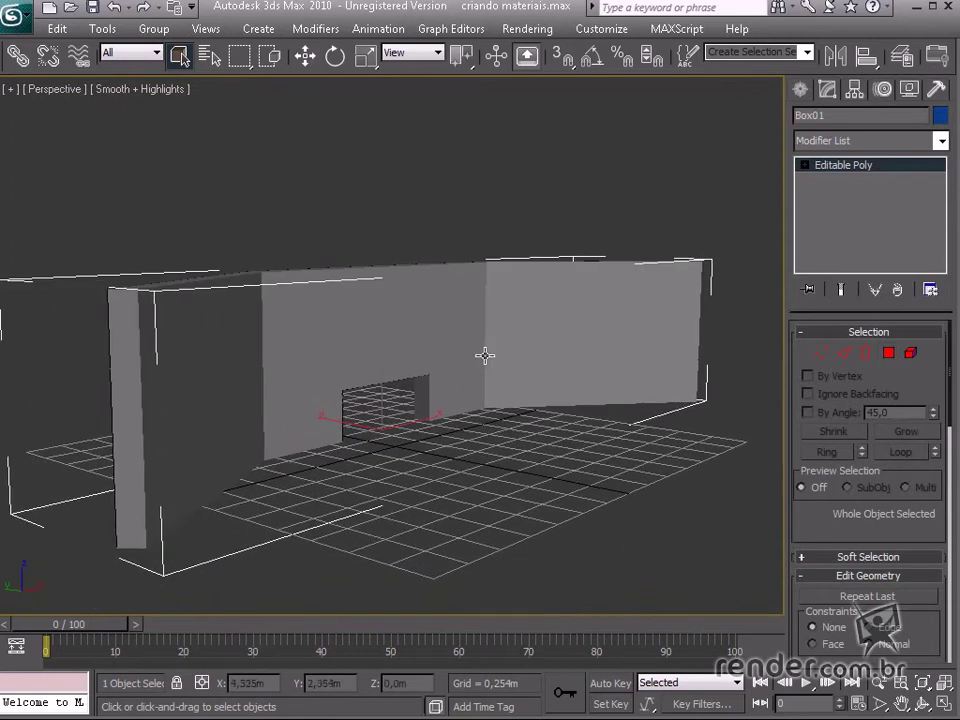
{"action": "left_click", "coordinate": [527, 29]}
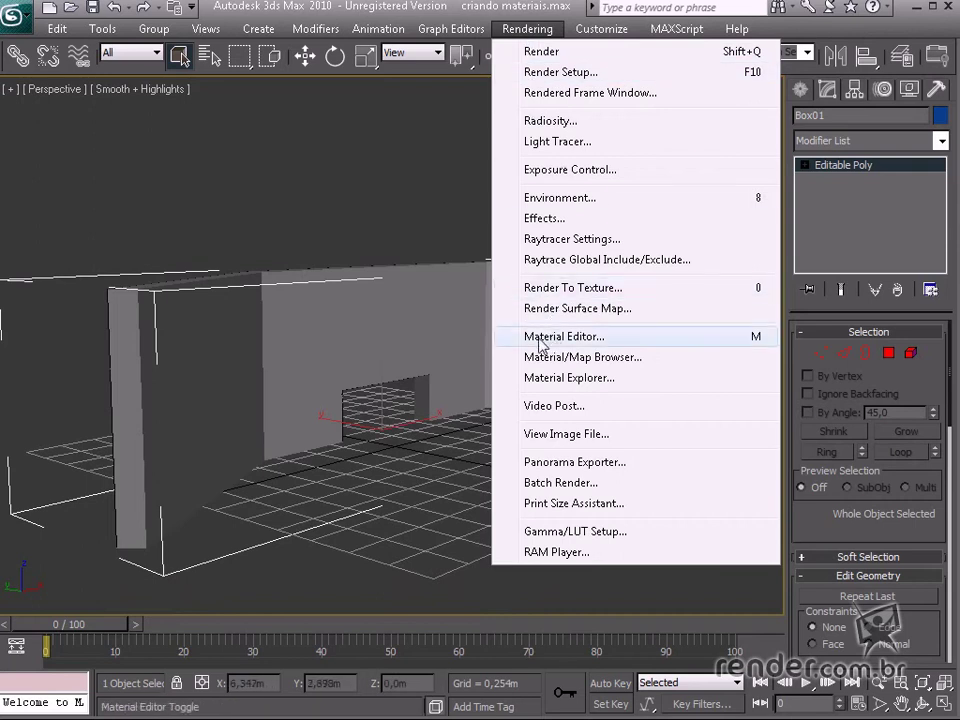
{"action": "left_click", "coordinate": [754, 344]}
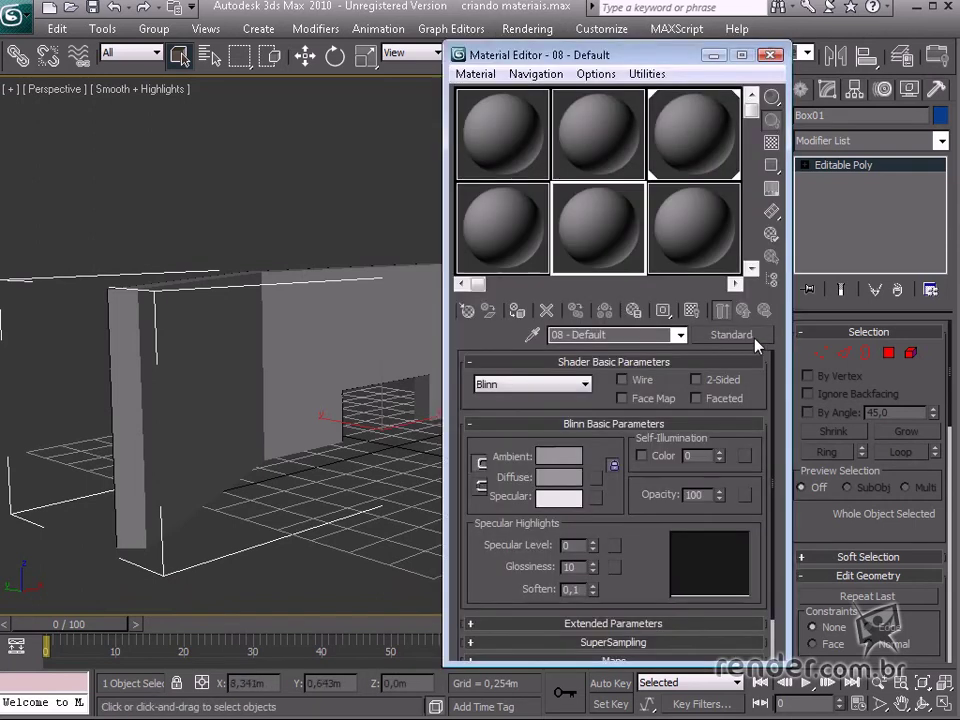
{"action": "left_click_drag", "start_coordinate": [591, 55], "coordinate": [545, 39]}
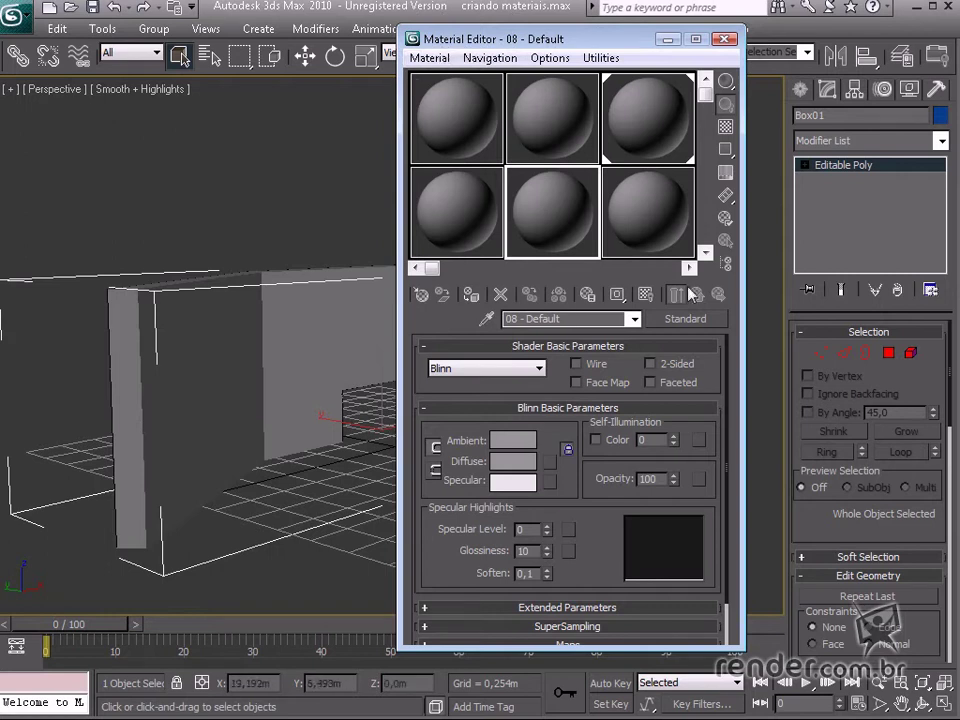
Activate the first material sample slot and look through the remaining slots
{"action": "left_click", "coordinate": [487, 128]}
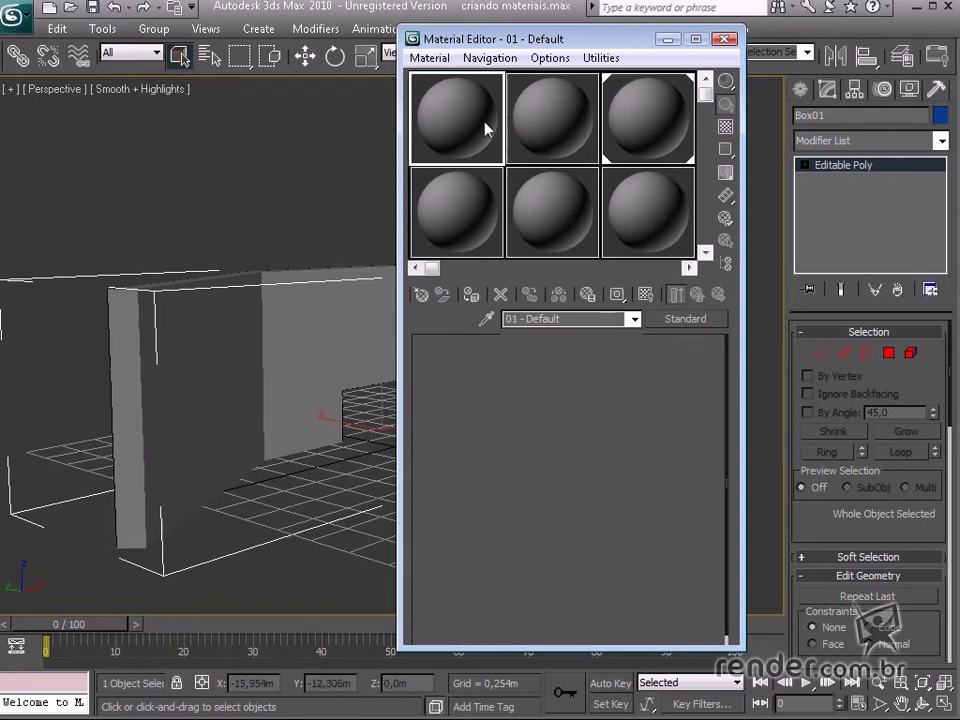
{"action": "left_click_drag", "start_coordinate": [707, 95], "coordinate": [727, 250]}
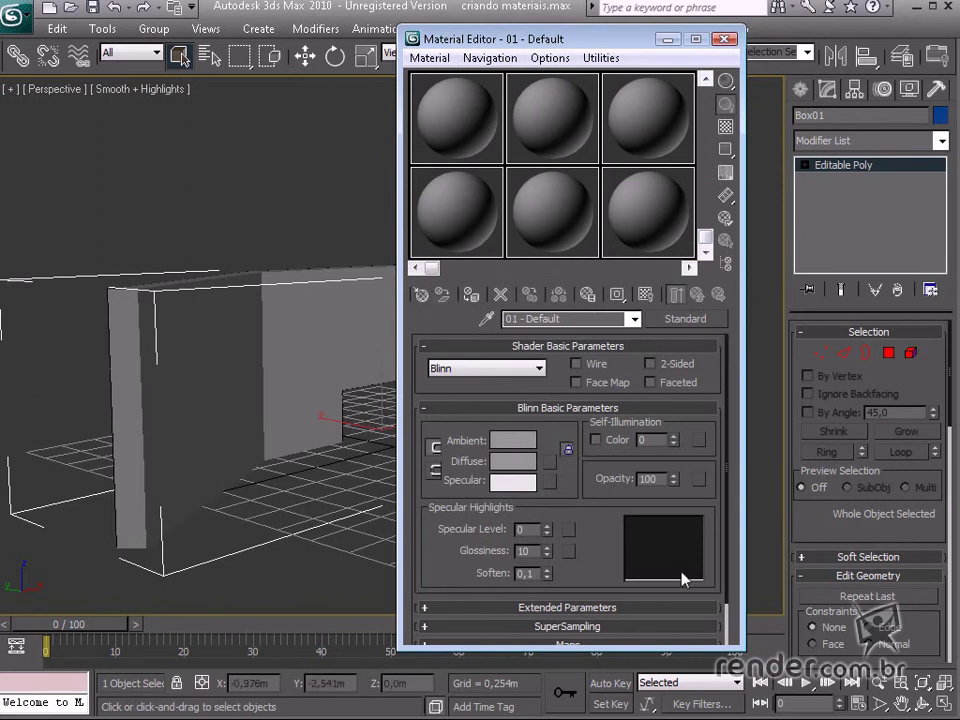
{"action": "mouse_move", "coordinate": [602, 566]}
{"action": "left_mouse_down"}
{"action": "mouse_move", "coordinate": [577, 453]}
{"action": "mouse_move", "coordinate": [589, 551]}
{"action": "left_mouse_up"}
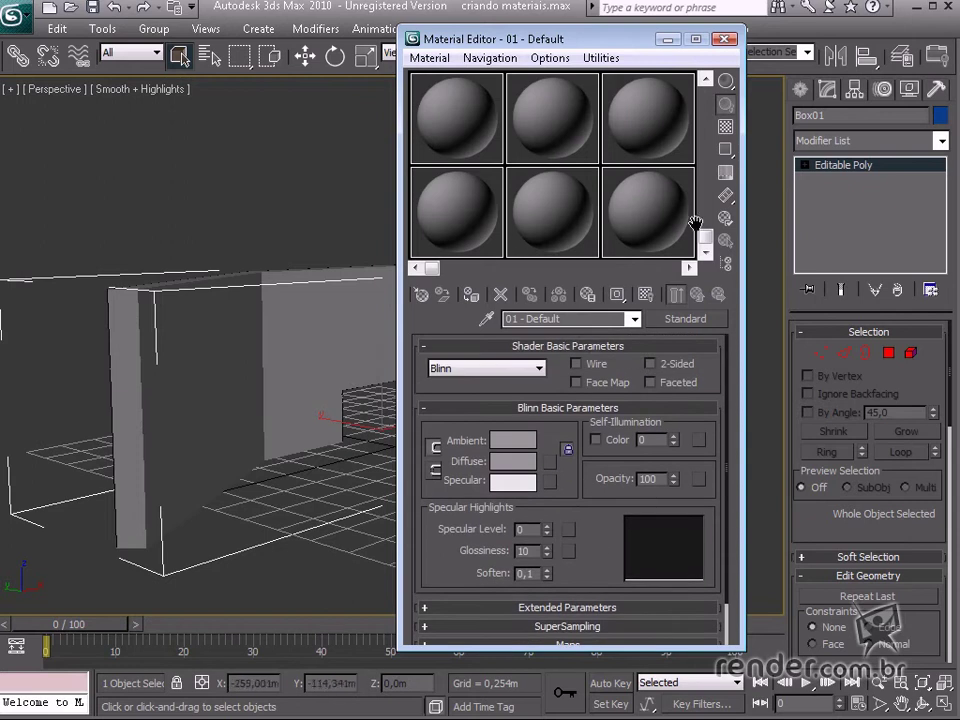
{"action": "left_click_drag", "start_coordinate": [693, 222], "coordinate": [705, 100]}
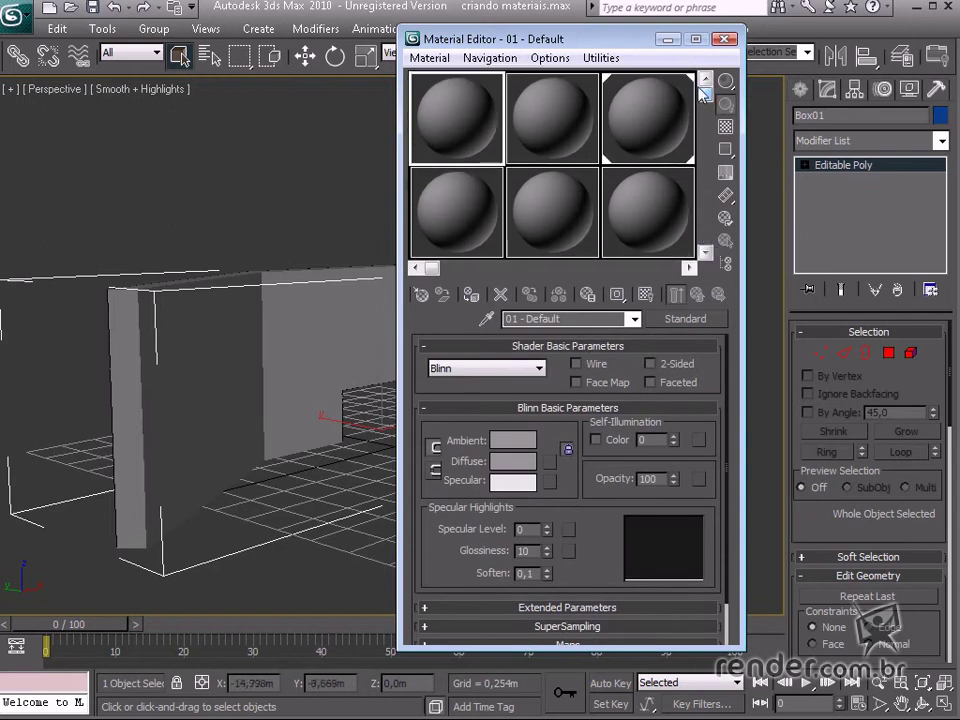
Rename the first slot's material as material_muro and keep that slot active
{"action": "left_click", "coordinate": [583, 318]}
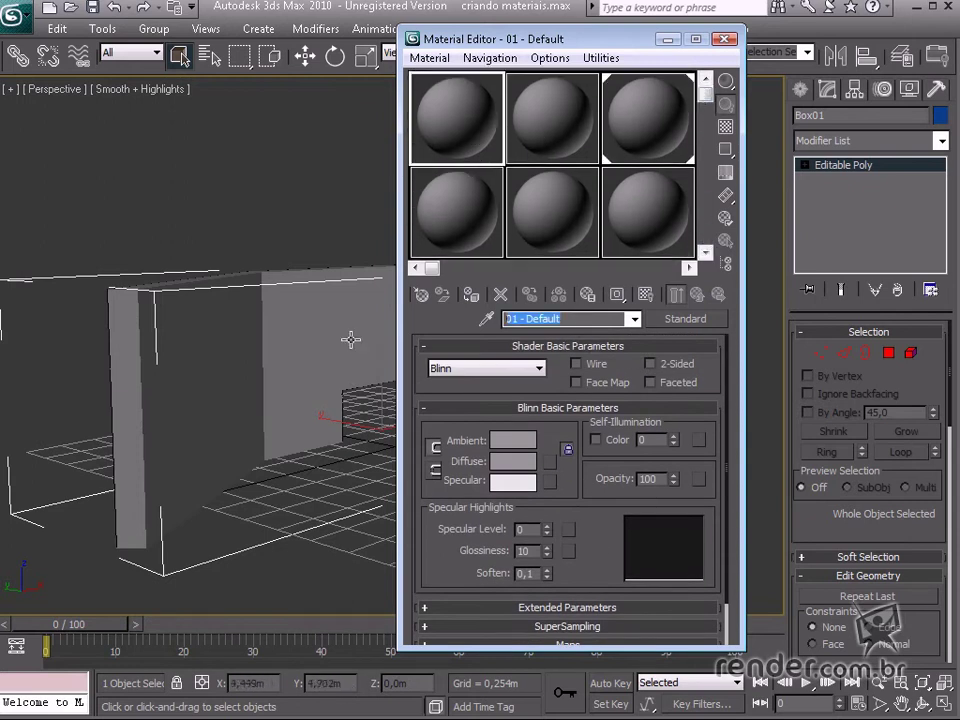
{"action": "type", "text": "material_muro"}
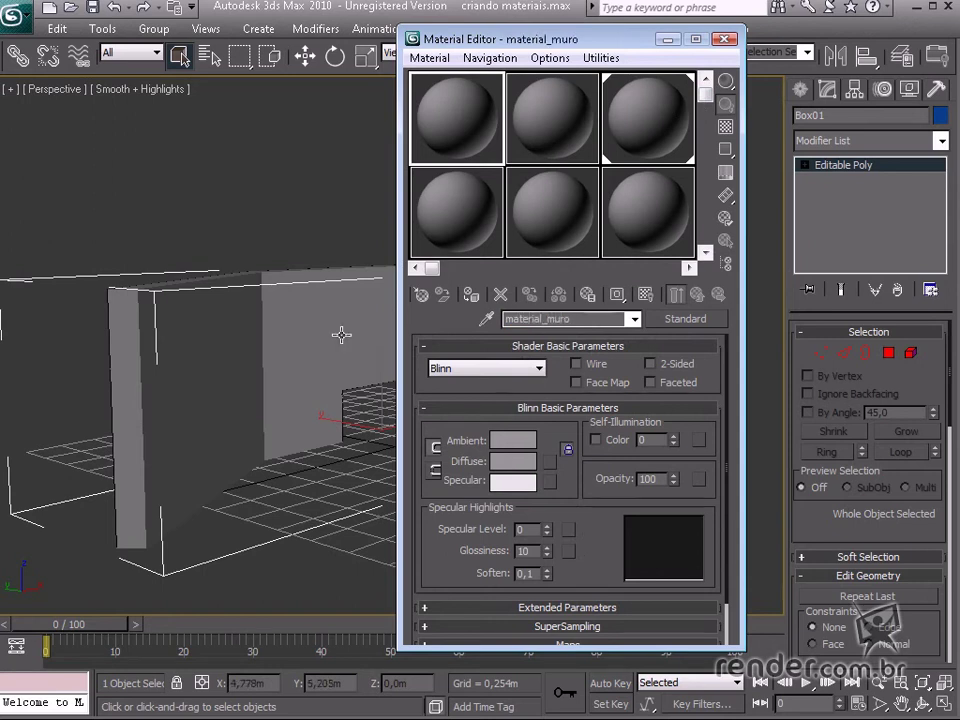
{"action": "left_click", "coordinate": [540, 146]}
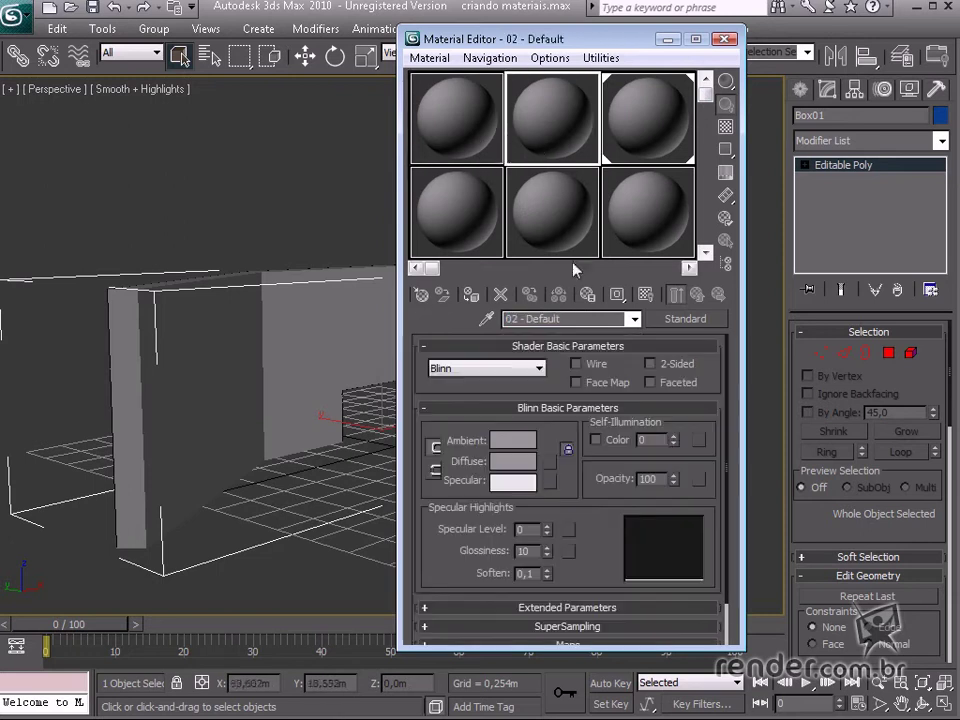
{"action": "left_click", "coordinate": [480, 150]}
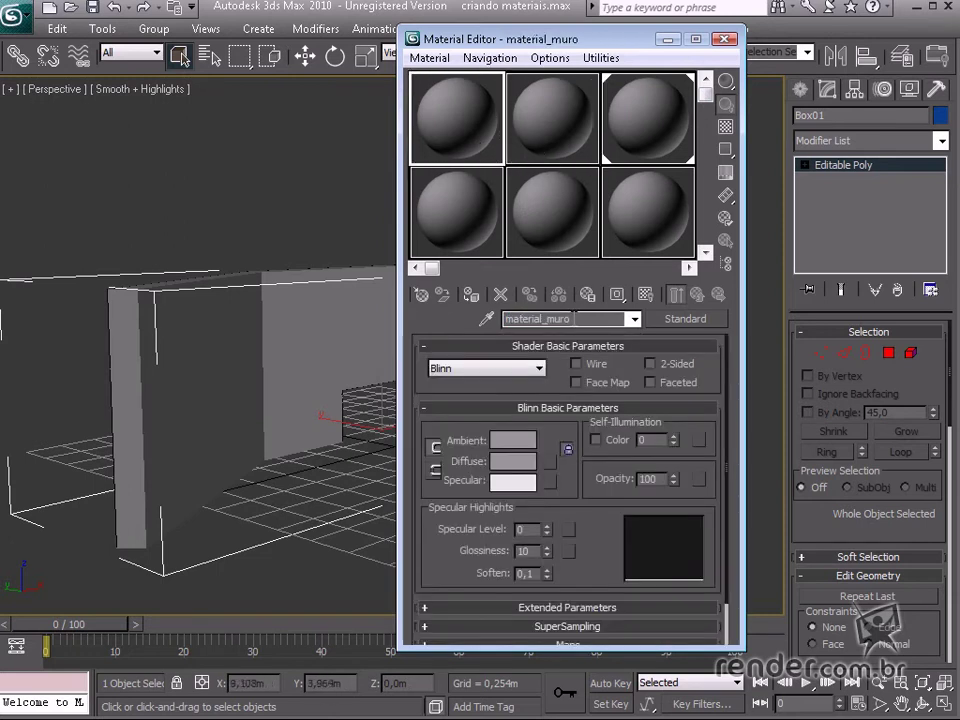
Browse the material types for material_muro and assign the Standard type
{"action": "left_click", "coordinate": [690, 320]}
{"action": "left_click_drag", "start_coordinate": [668, 36], "coordinate": [165, 52]}
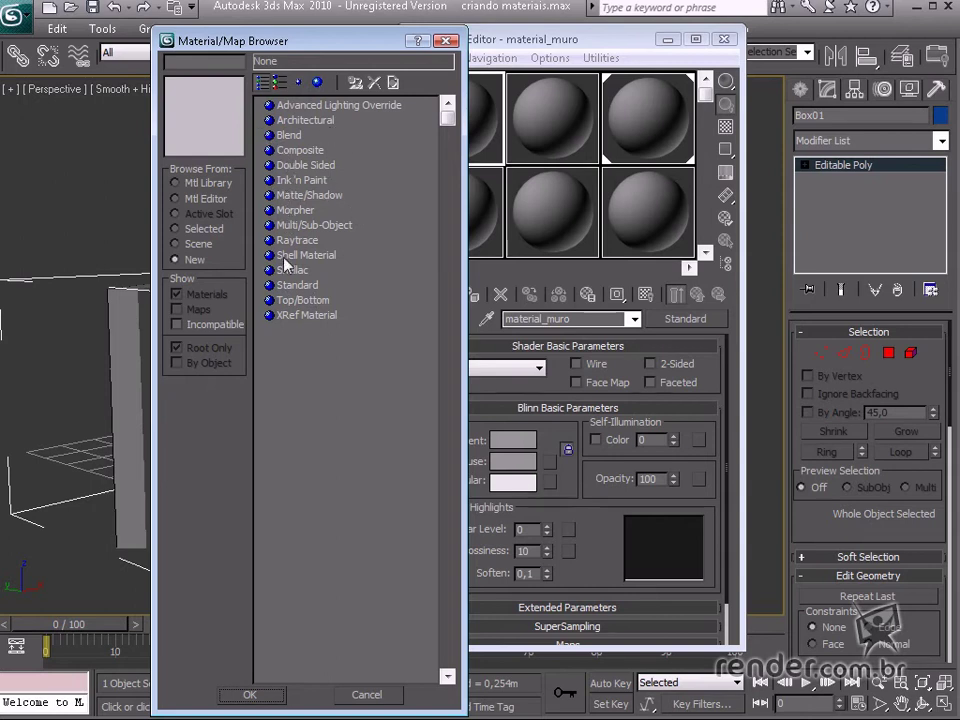
{"action": "left_click", "coordinate": [294, 210]}
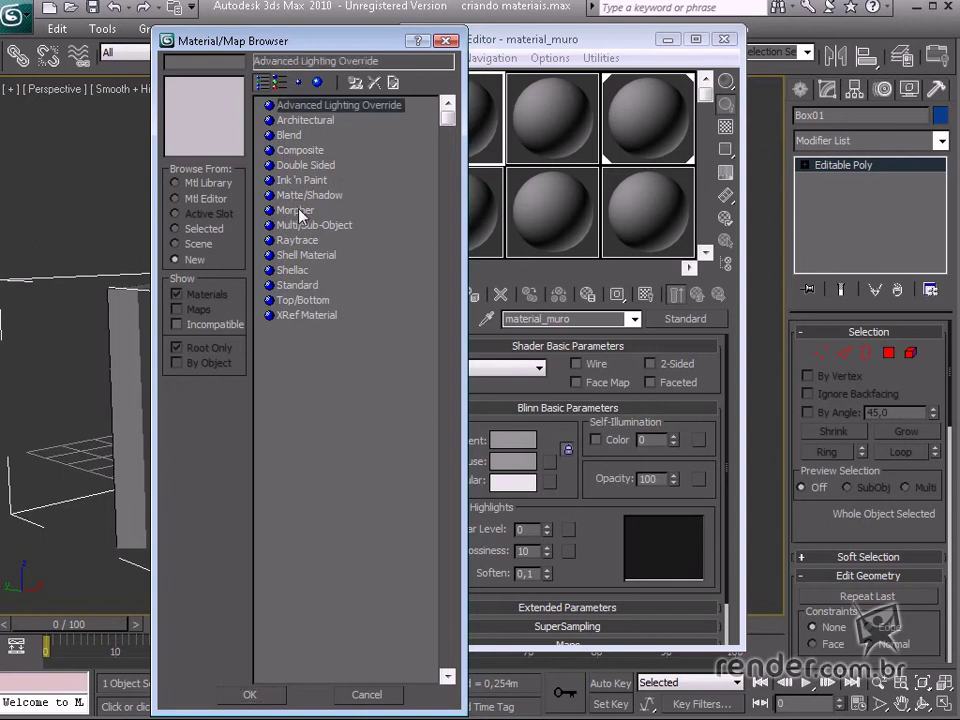
{"action": "left_click", "coordinate": [300, 225]}
{"action": "left_click", "coordinate": [299, 241]}
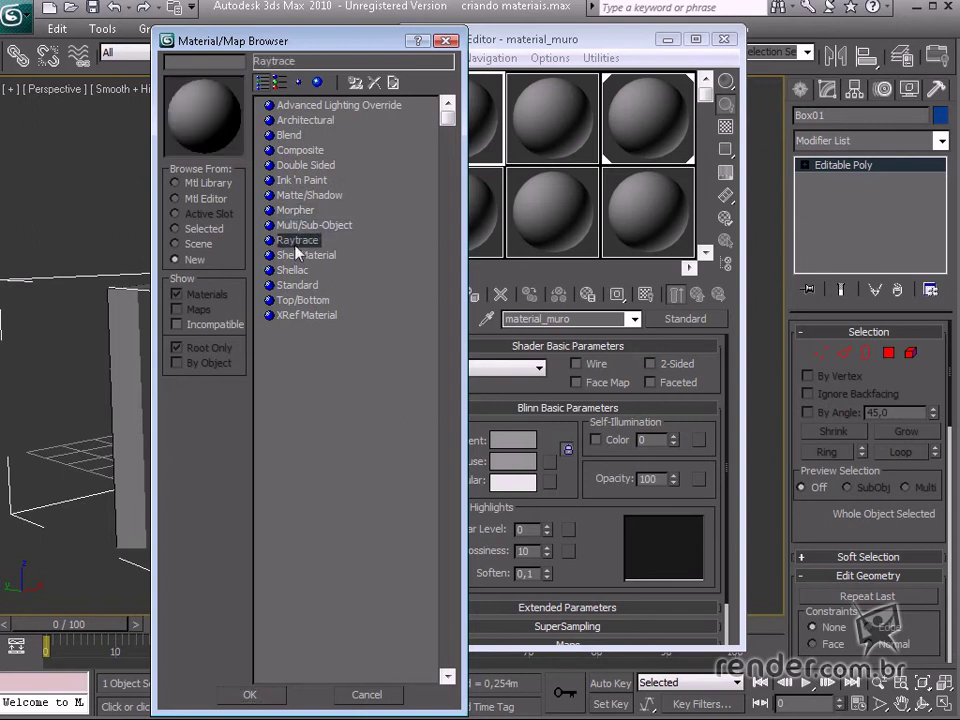
{"action": "left_click", "coordinate": [305, 196]}
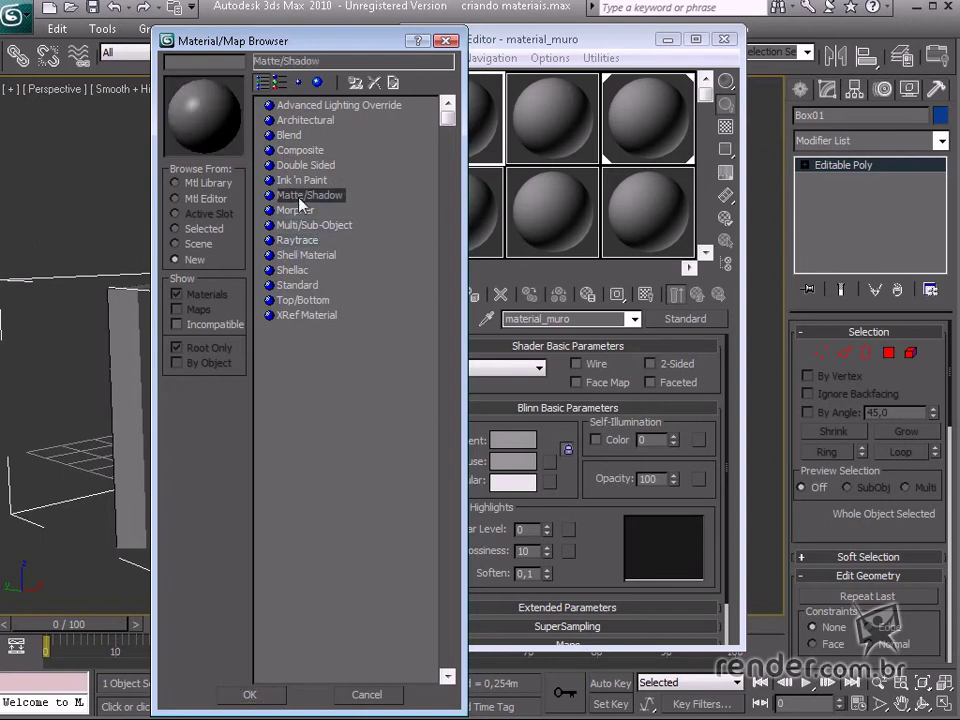
{"action": "left_click", "coordinate": [307, 287]}
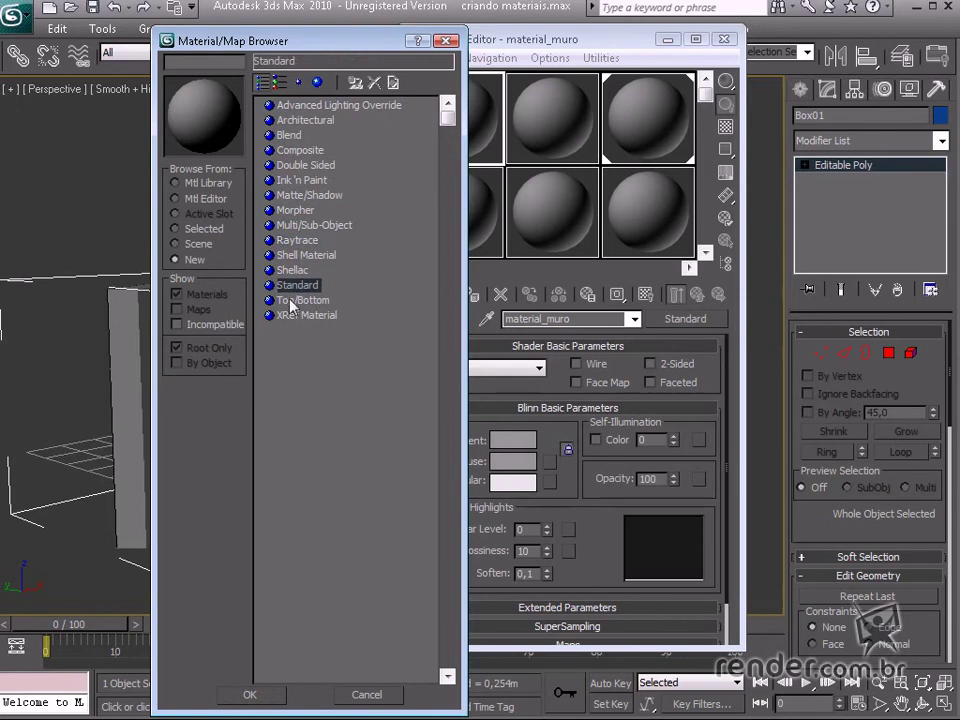
{"action": "left_click", "coordinate": [250, 694]}
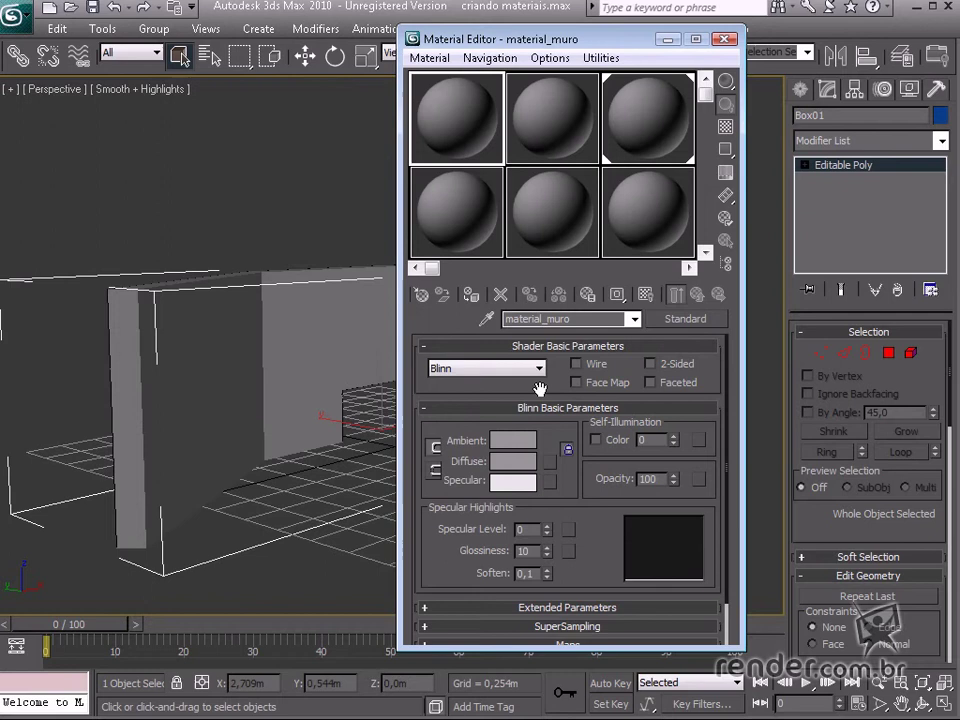
Examine the Extended Parameters and Maps settings of material_muro
{"action": "scroll", "coordinate": [591, 568], "scroll_direction": "down", "scroll_amount": 2}
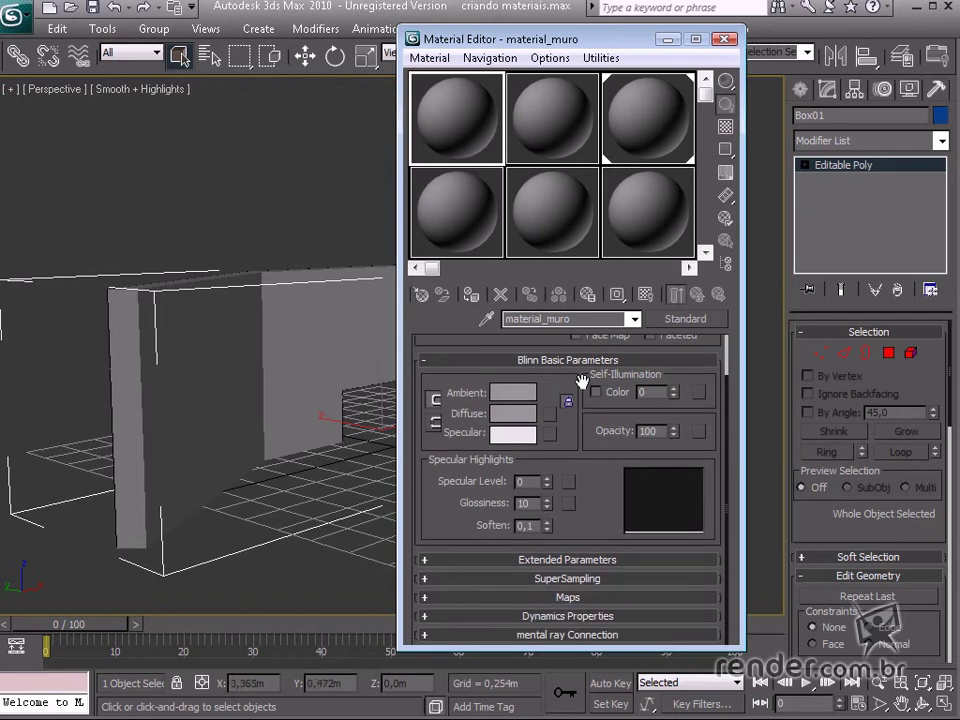
{"action": "left_click", "coordinate": [579, 557]}
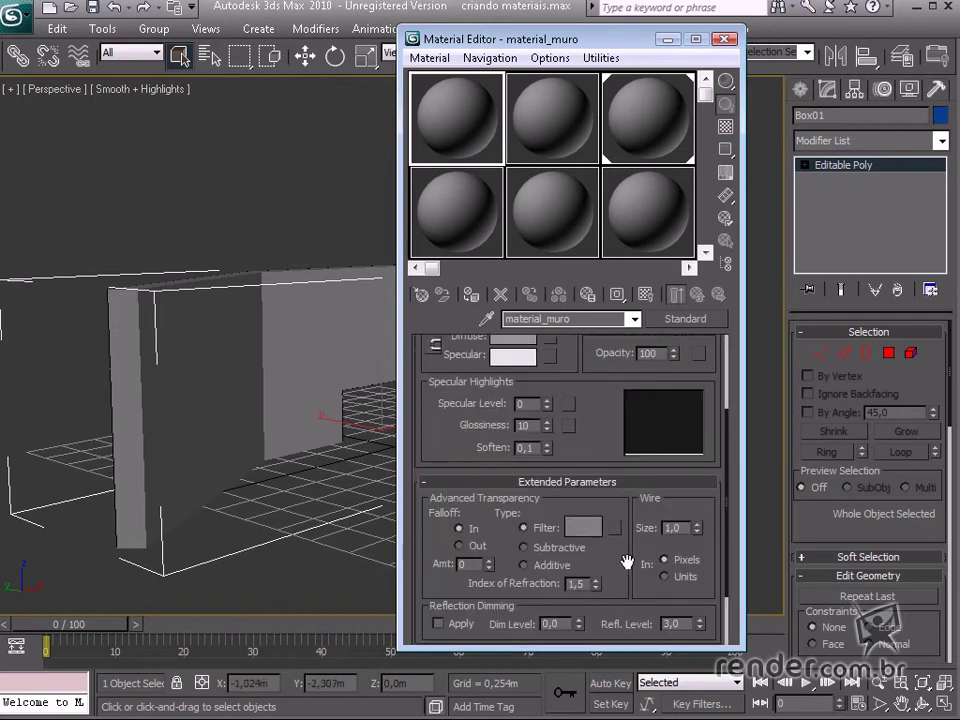
{"action": "left_click_drag", "start_coordinate": [628, 561], "coordinate": [623, 486]}
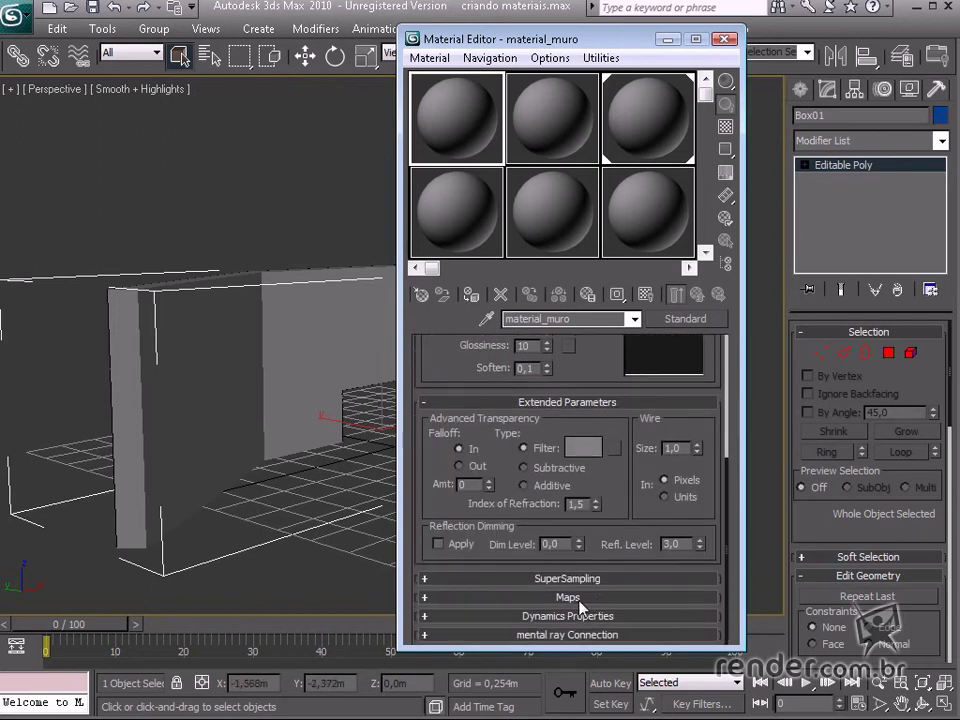
{"action": "left_click", "coordinate": [579, 598]}
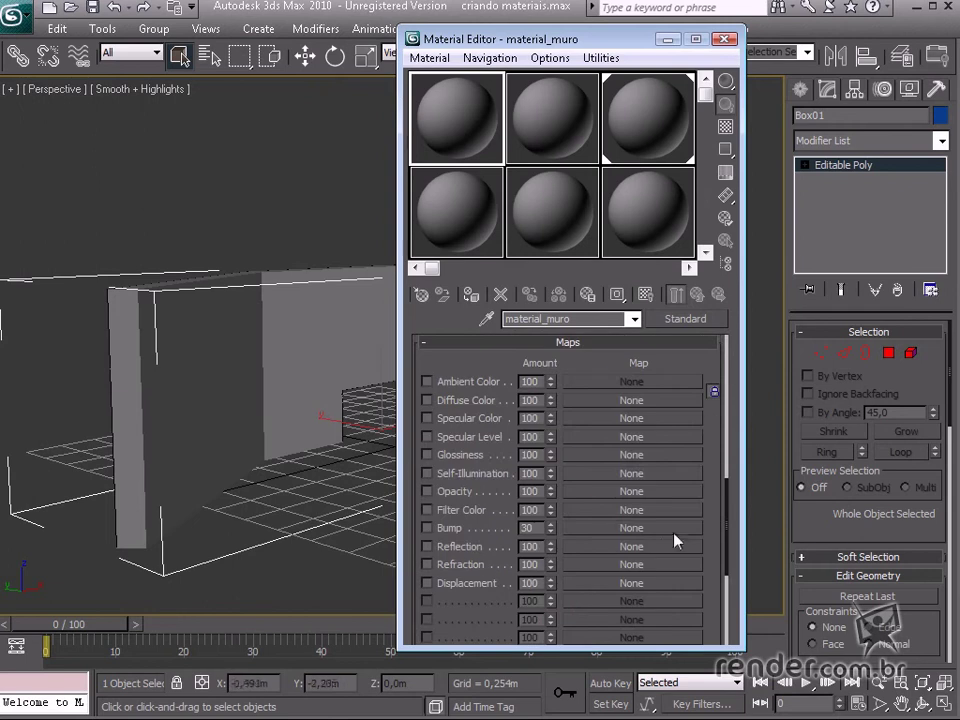
{"action": "left_click", "coordinate": [658, 343]}
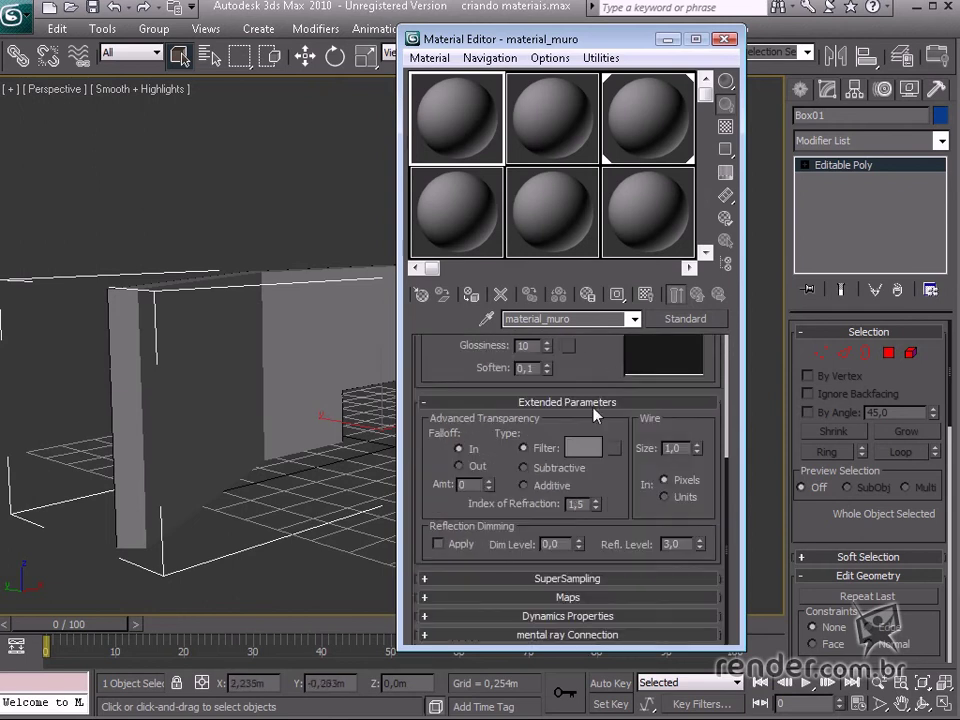
Open the map choices for material_muro's diffuse colour and preview the map types from Bitmap through Mix
{"action": "scroll", "coordinate": [595, 400], "scroll_direction": "up", "scroll_amount": 5}
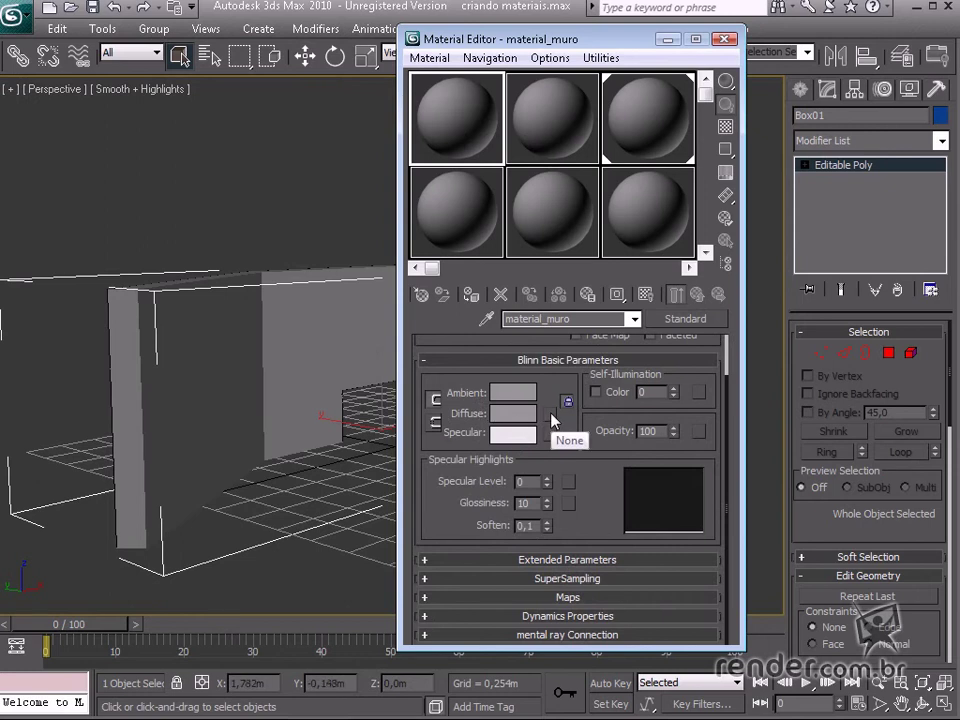
{"action": "left_click_drag", "start_coordinate": [580, 39], "coordinate": [322, 41]}
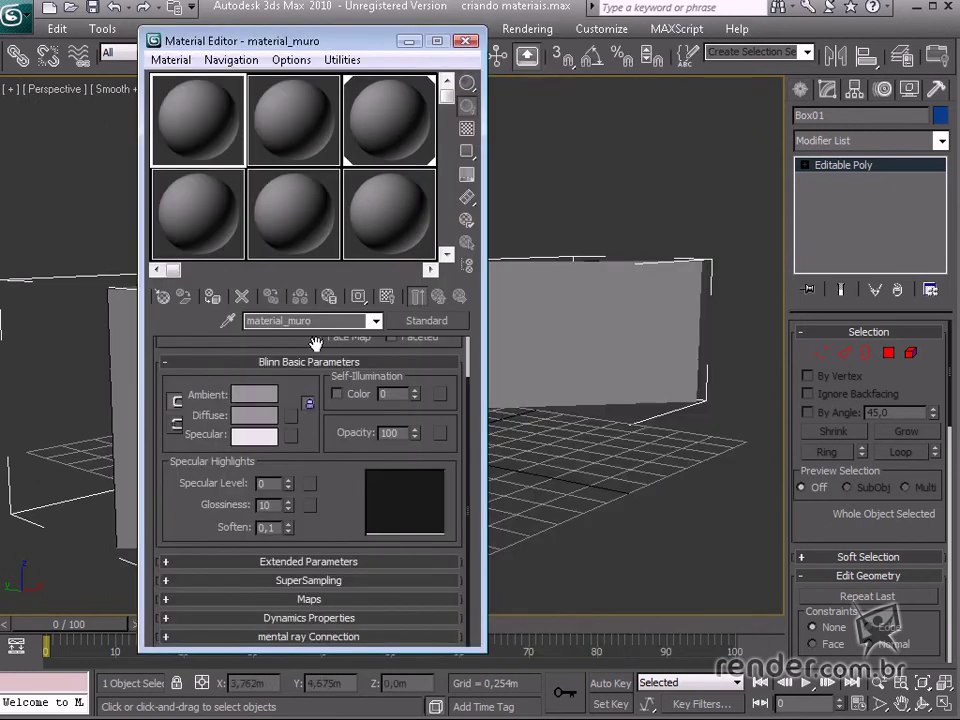
{"action": "left_click", "coordinate": [293, 416]}
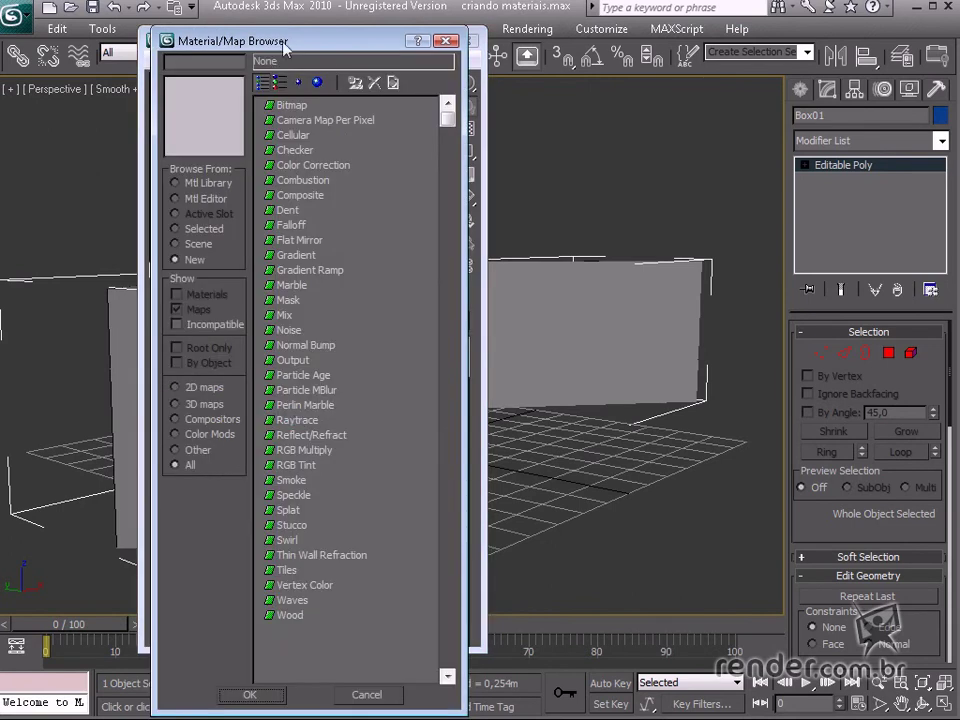
{"action": "left_click_drag", "start_coordinate": [282, 42], "coordinate": [650, 27]}
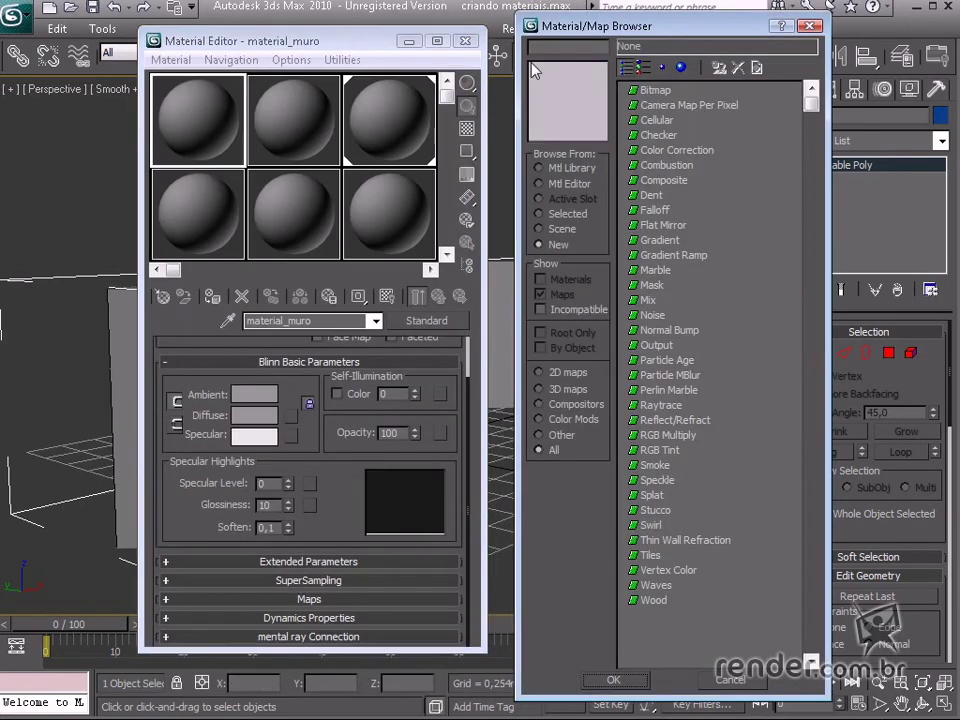
{"action": "left_click_drag", "start_coordinate": [546, 38], "coordinate": [542, 35]}
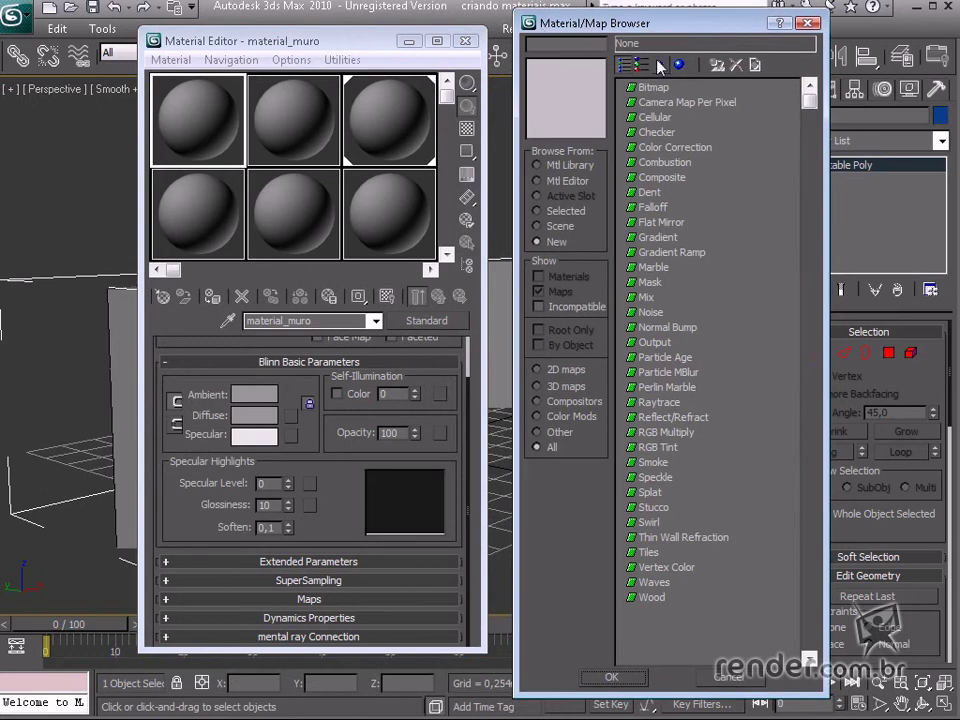
{"action": "left_click", "coordinate": [656, 90]}
{"action": "left_click", "coordinate": [657, 104]}
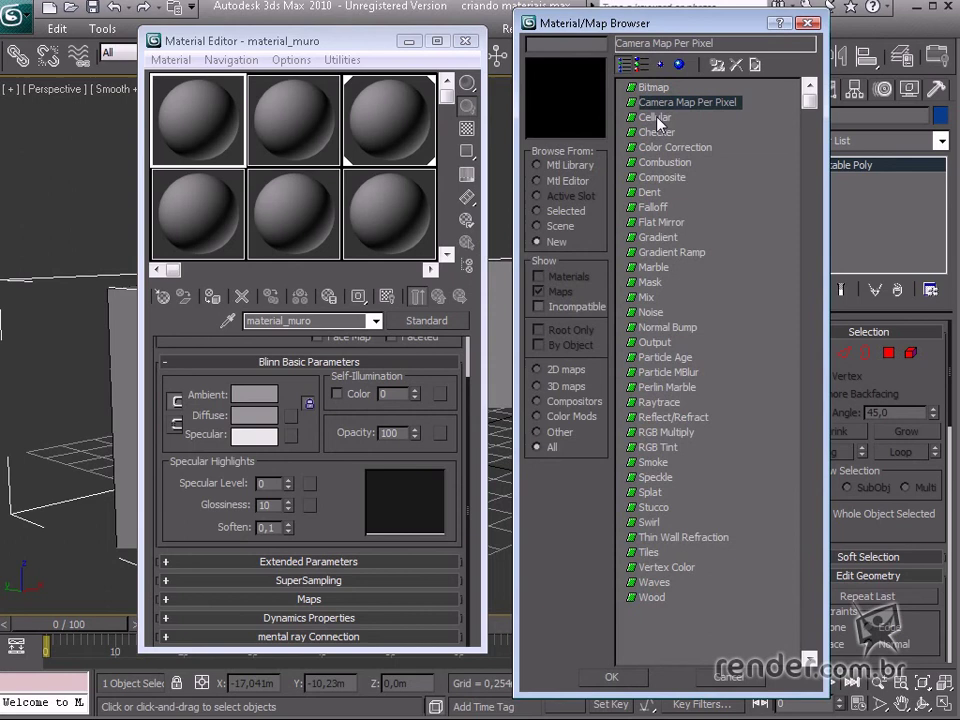
{"action": "left_click", "coordinate": [659, 117]}
{"action": "left_click", "coordinate": [660, 133]}
{"action": "left_click", "coordinate": [668, 148]}
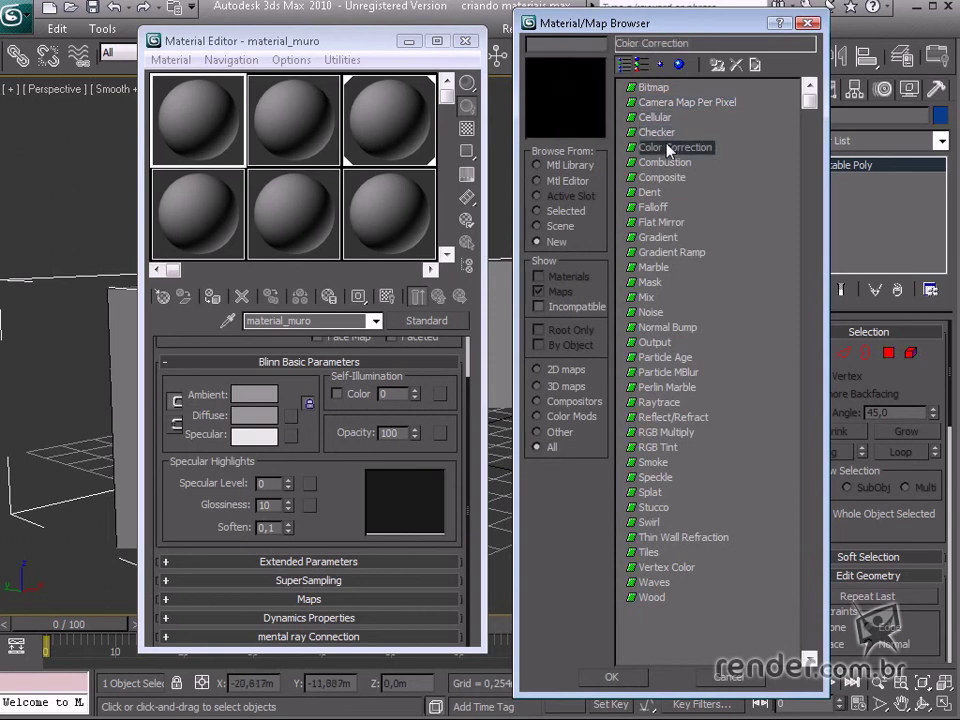
{"action": "left_click", "coordinate": [665, 163]}
{"action": "left_click", "coordinate": [652, 193]}
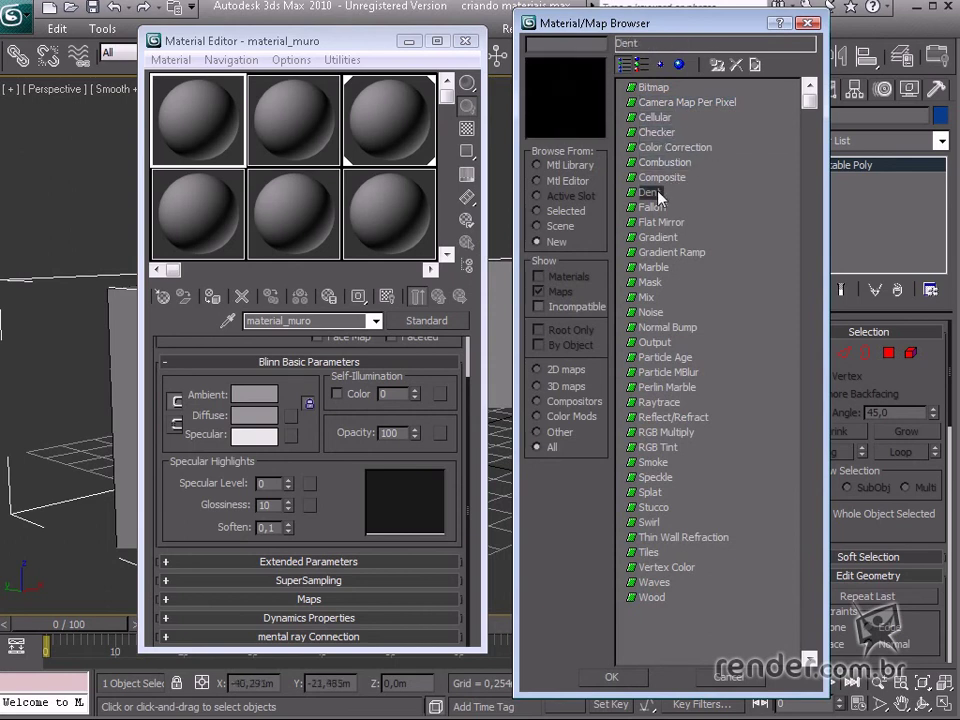
{"action": "left_click", "coordinate": [655, 207]}
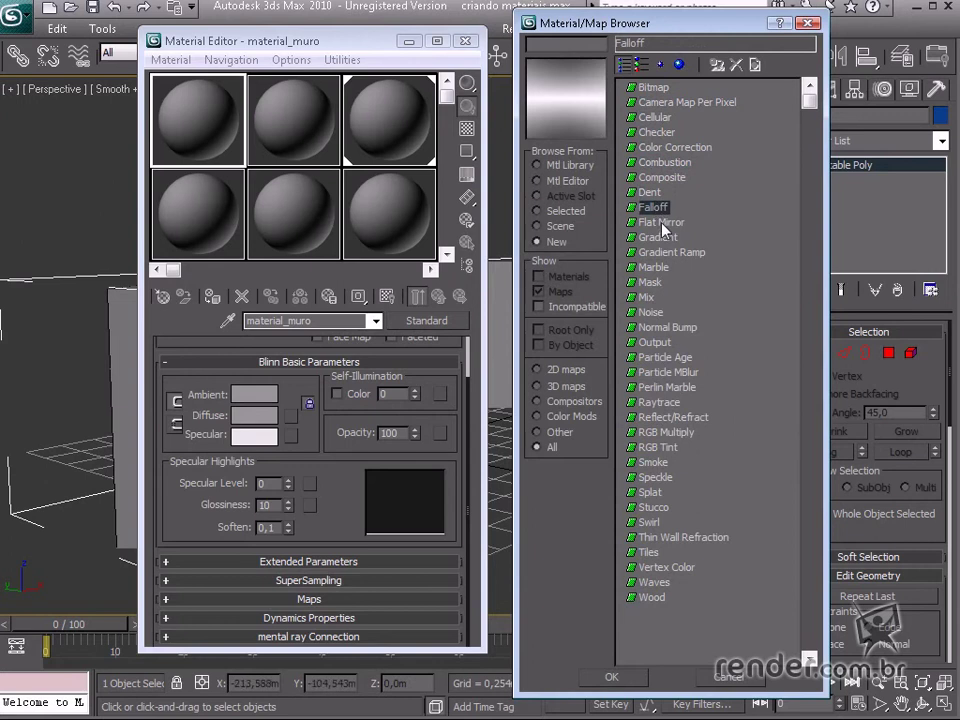
{"action": "left_click", "coordinate": [662, 223]}
{"action": "left_click", "coordinate": [671, 254]}
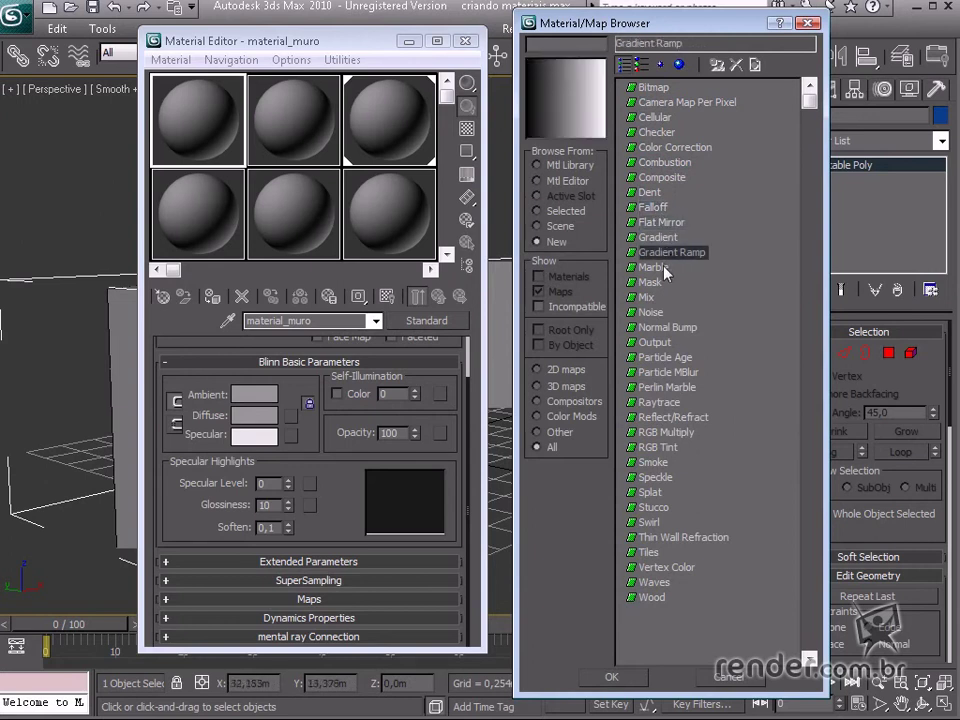
{"action": "left_click", "coordinate": [658, 268]}
{"action": "left_click", "coordinate": [652, 284]}
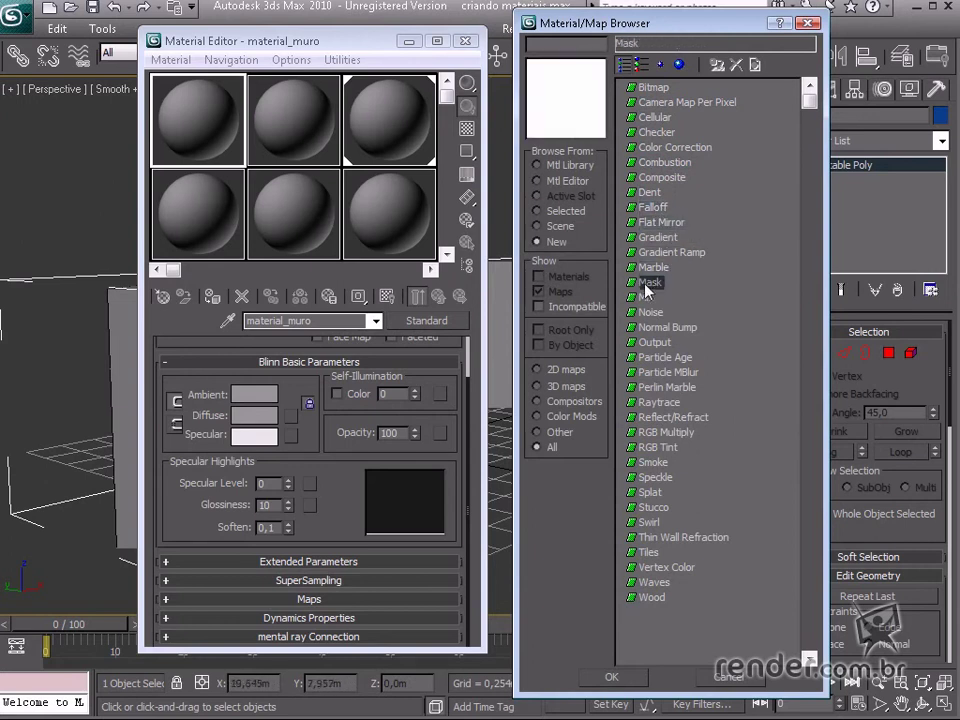
{"action": "left_click", "coordinate": [647, 298]}
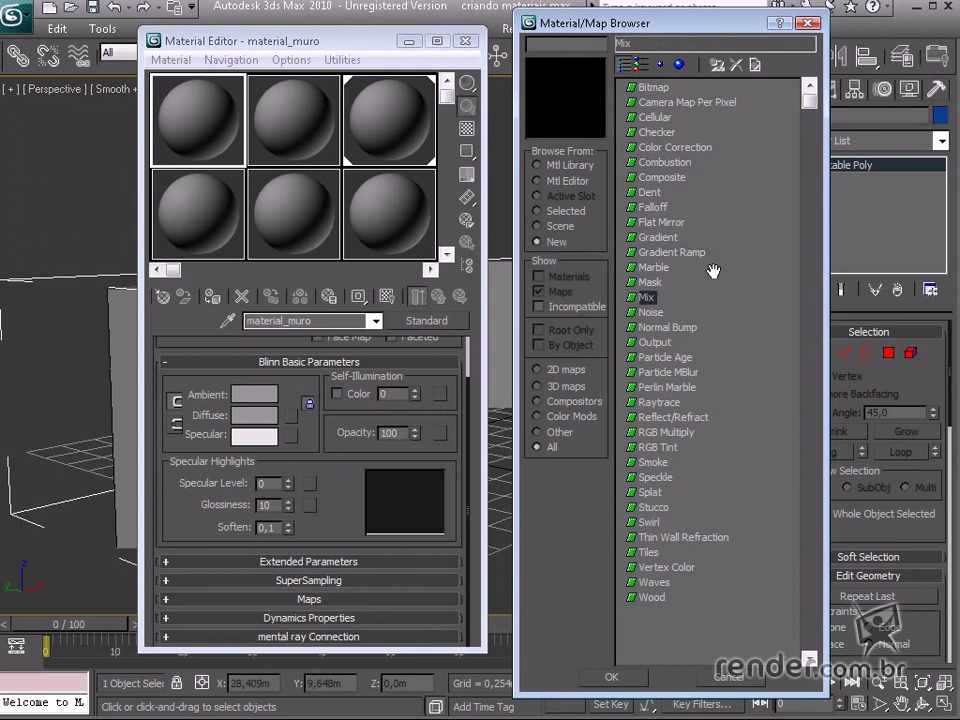
Assign a Bitmap map to the diffuse colour, loading the diffusemuro image from the Materials folder of Curso Introdução ao 3dsMax 2010
{"action": "left_click", "coordinate": [657, 91]}
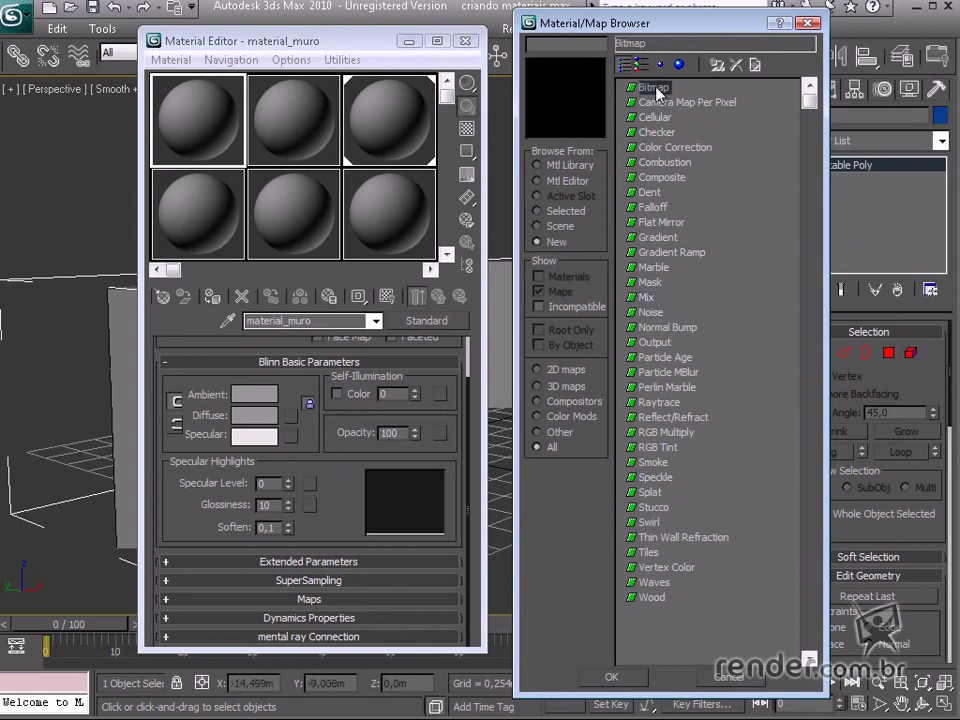
{"action": "double_click", "coordinate": [657, 91]}
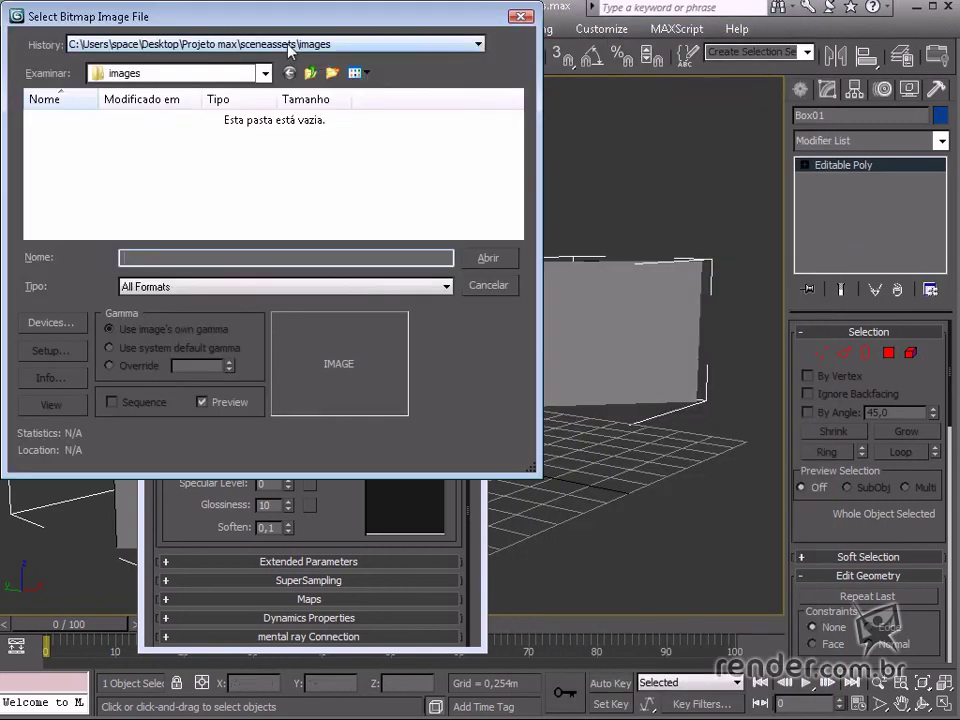
{"action": "left_click", "coordinate": [290, 46]}
{"action": "left_click", "coordinate": [292, 73]}
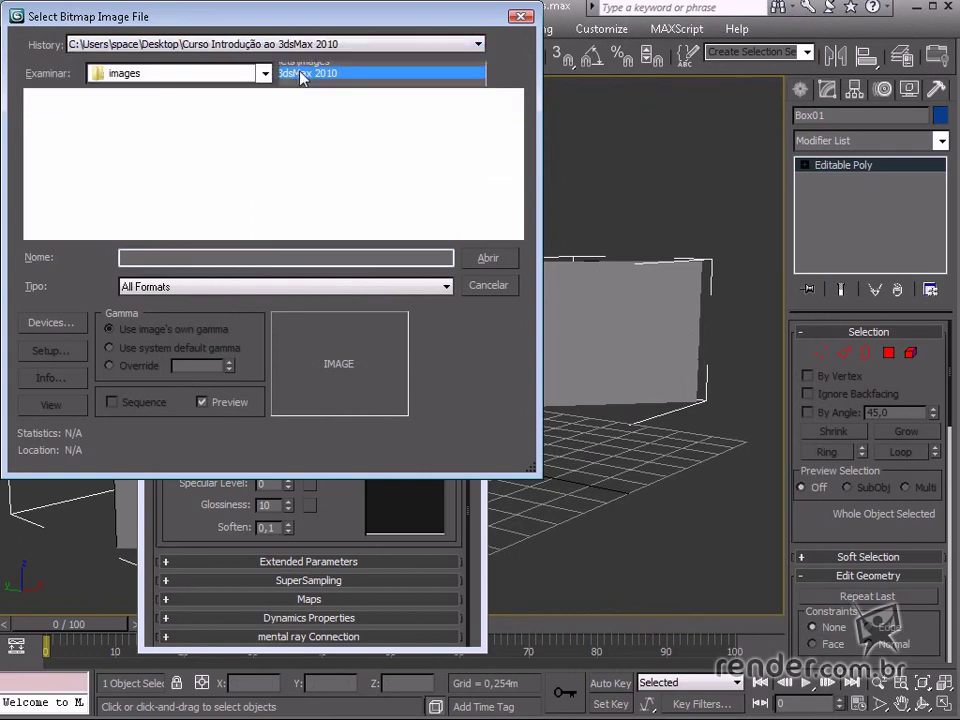
{"action": "double_click", "coordinate": [88, 120]}
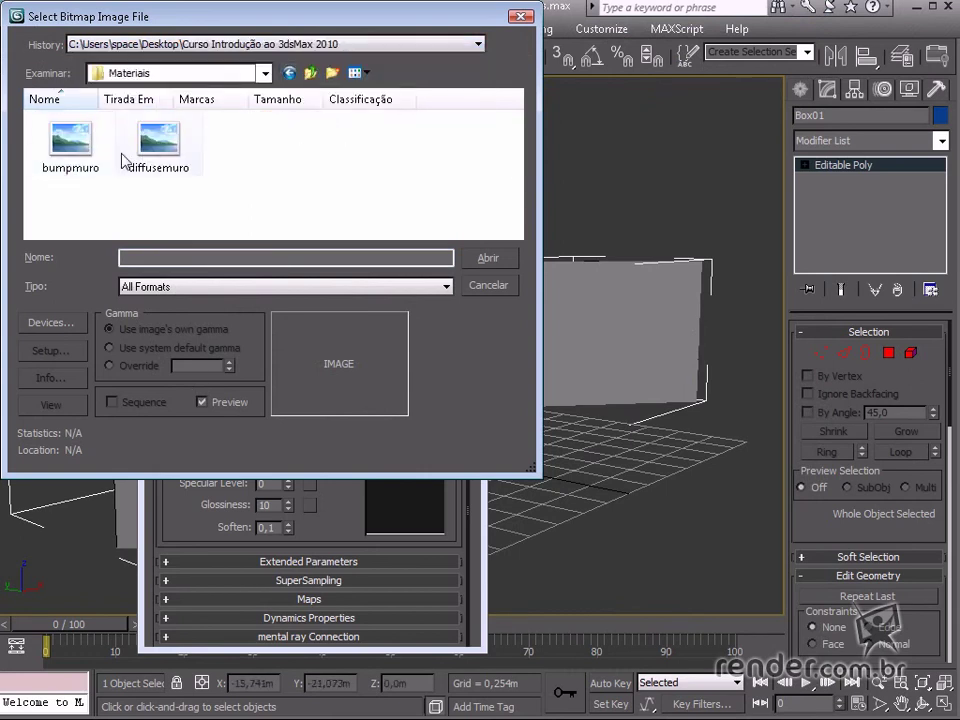
{"action": "double_click", "coordinate": [148, 140]}
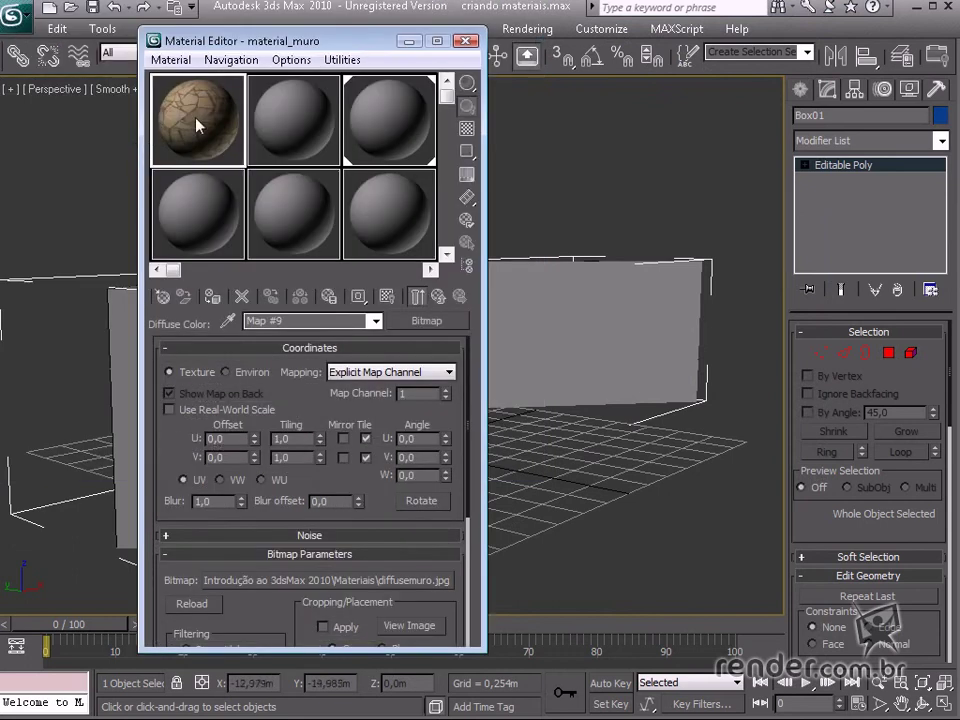
Collapse the diffuse map's Bitmap Parameters and return to the parent material_muro settings
{"action": "left_click_drag", "start_coordinate": [165, 41], "coordinate": [43, 34]}
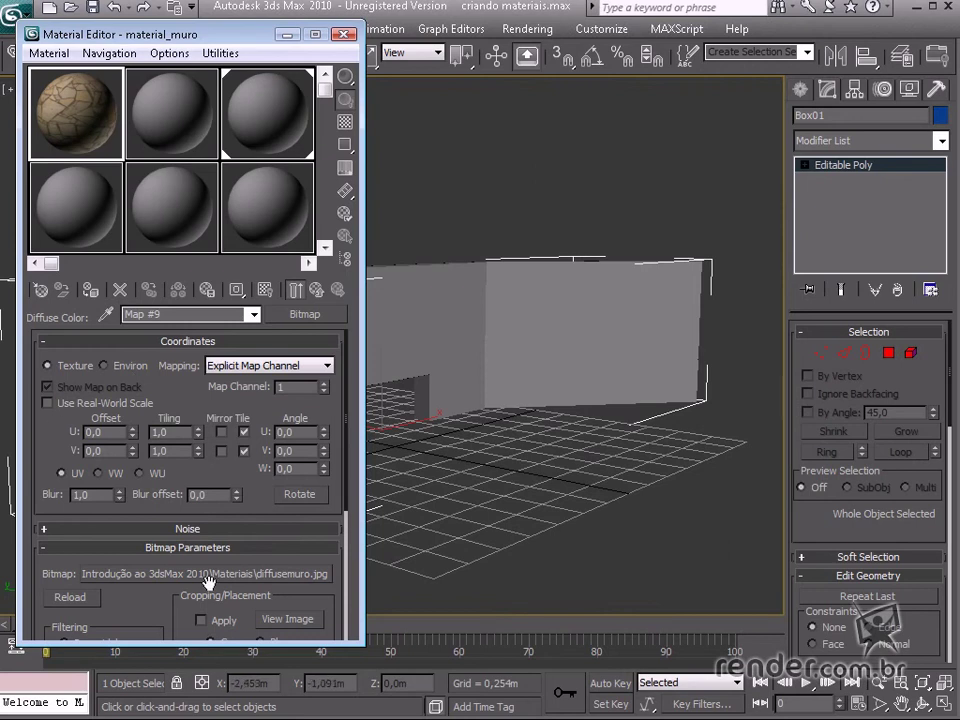
{"action": "left_click_drag", "start_coordinate": [280, 547], "coordinate": [238, 548]}
{"action": "left_click", "coordinate": [220, 547]}
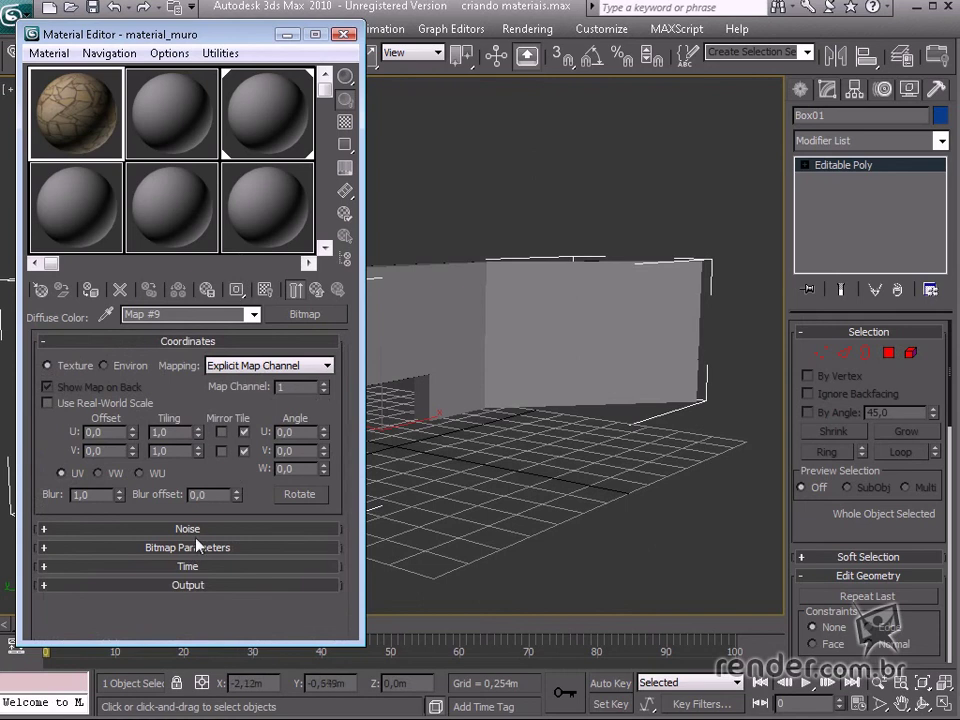
{"action": "left_click", "coordinate": [316, 290]}
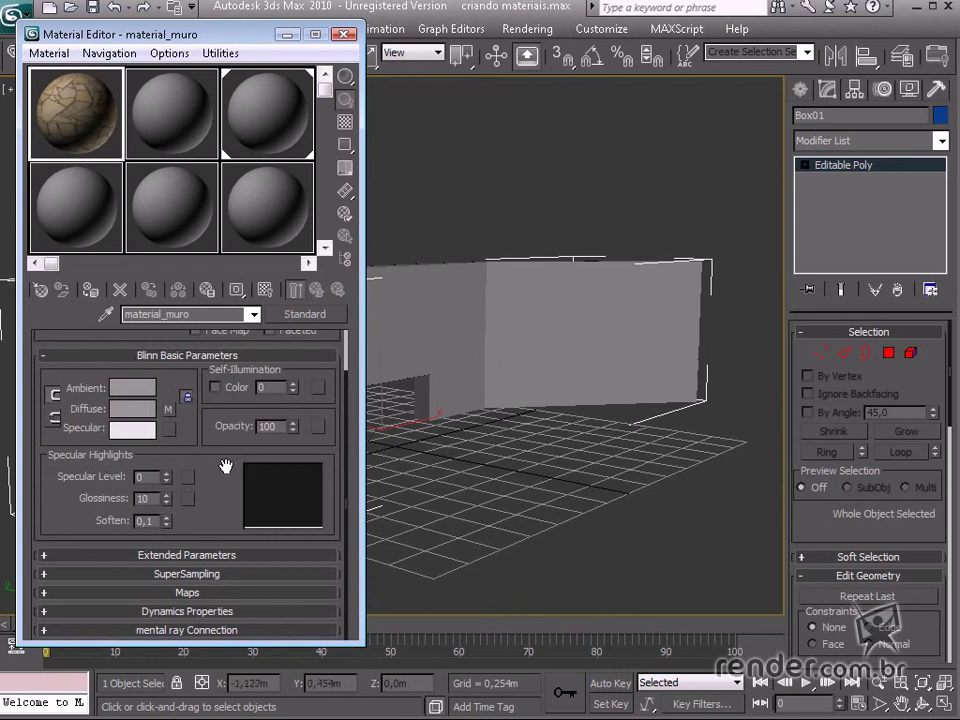
Set material_muro's Specular Level to 30 and Glossiness to 27, and check the result in an enlarged sample preview
{"action": "left_click_drag", "start_coordinate": [225, 456], "coordinate": [225, 465]}
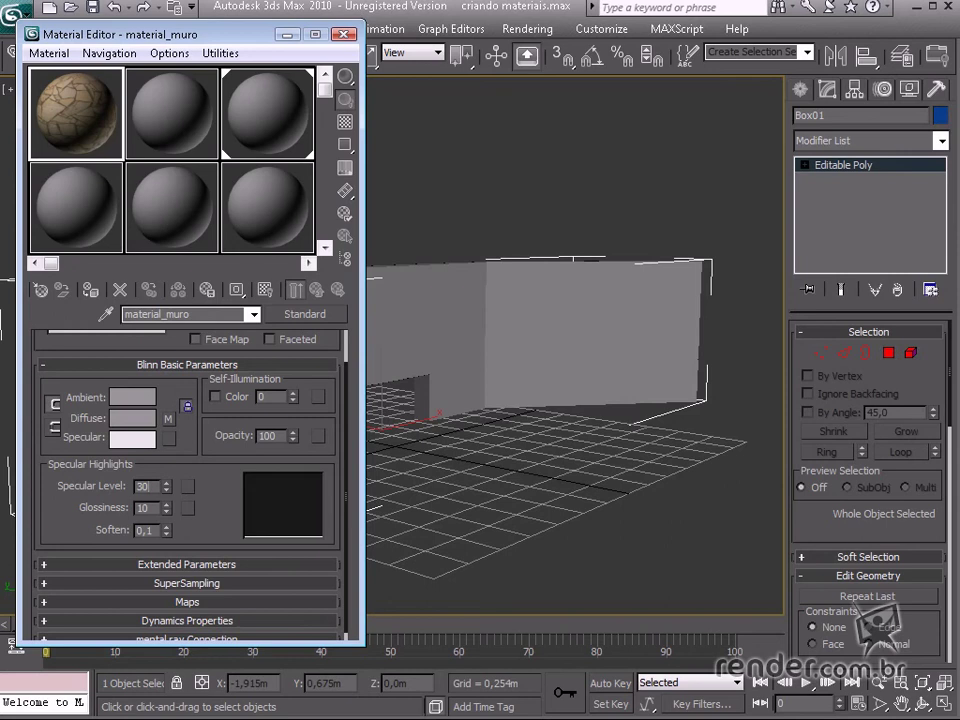
{"action": "key", "text": "Return"}
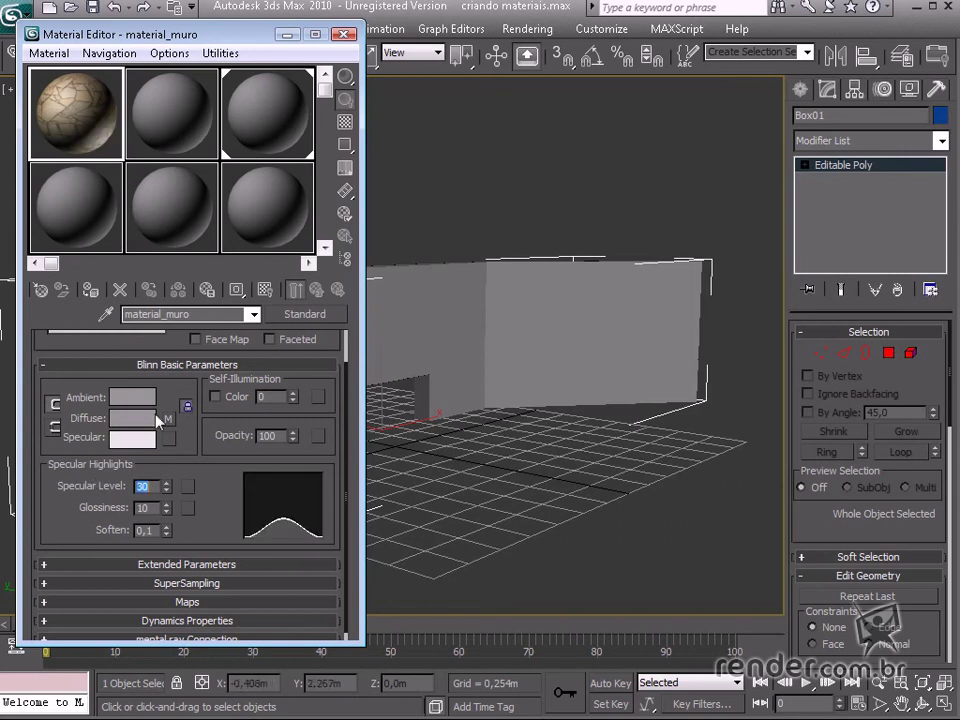
{"action": "double_click", "coordinate": [145, 507]}
{"action": "type", "text": "27"}
{"action": "key", "text": "Return"}
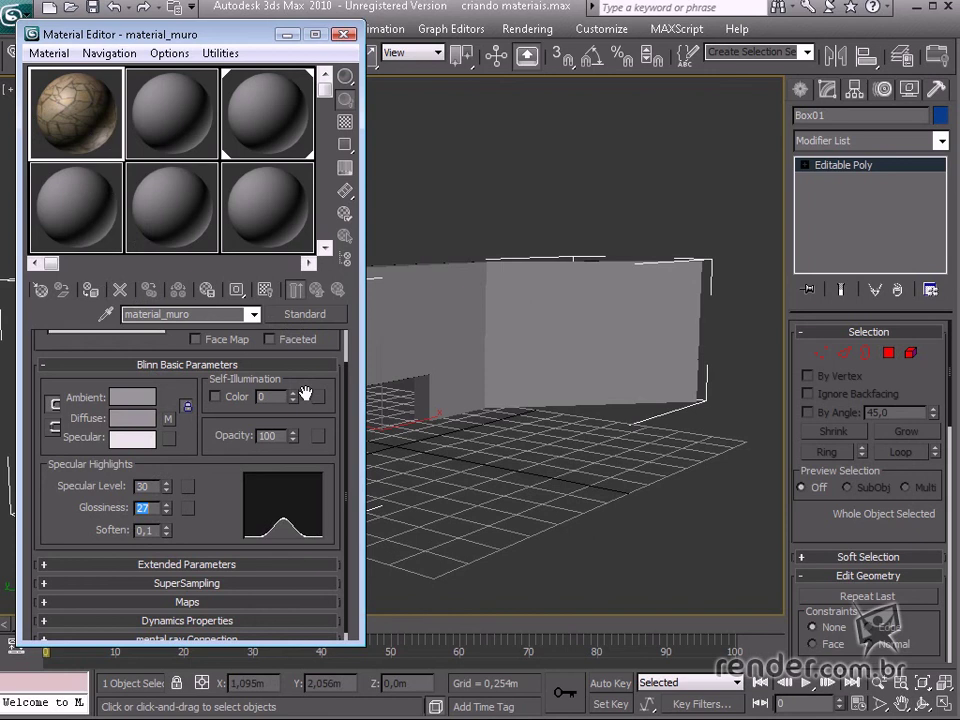
{"action": "double_click", "coordinate": [82, 125]}
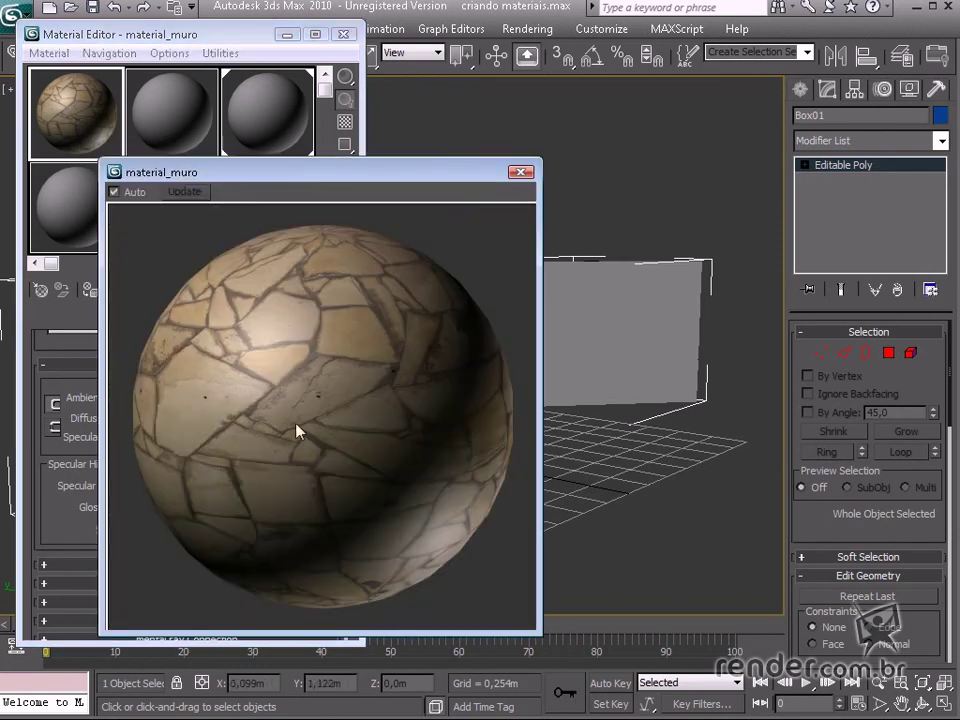
{"action": "left_click", "coordinate": [520, 173]}
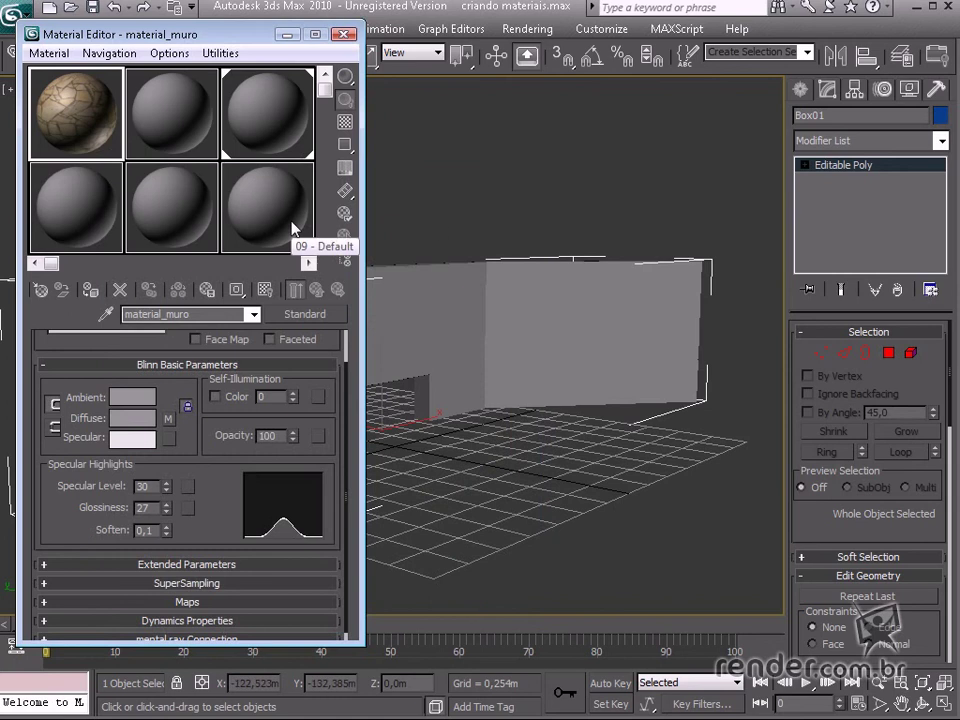
Assign material_muro to the selected wall Box01 and show its standard map in the viewport
{"action": "scroll", "coordinate": [206, 314], "scroll_direction": "up", "scroll_amount": 2}
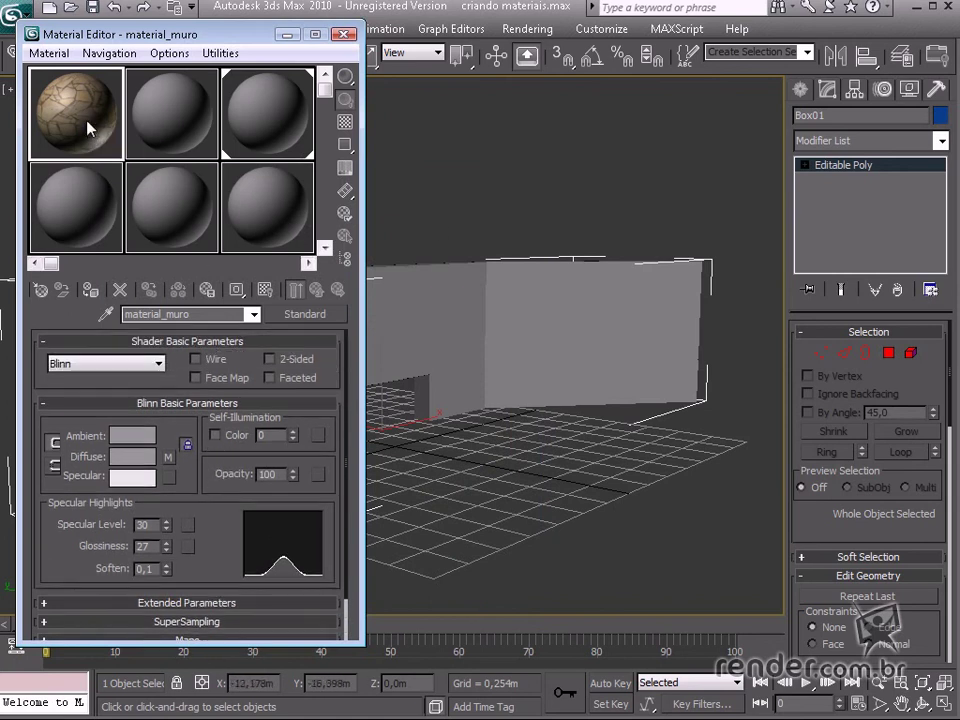
{"action": "left_click", "coordinate": [91, 289]}
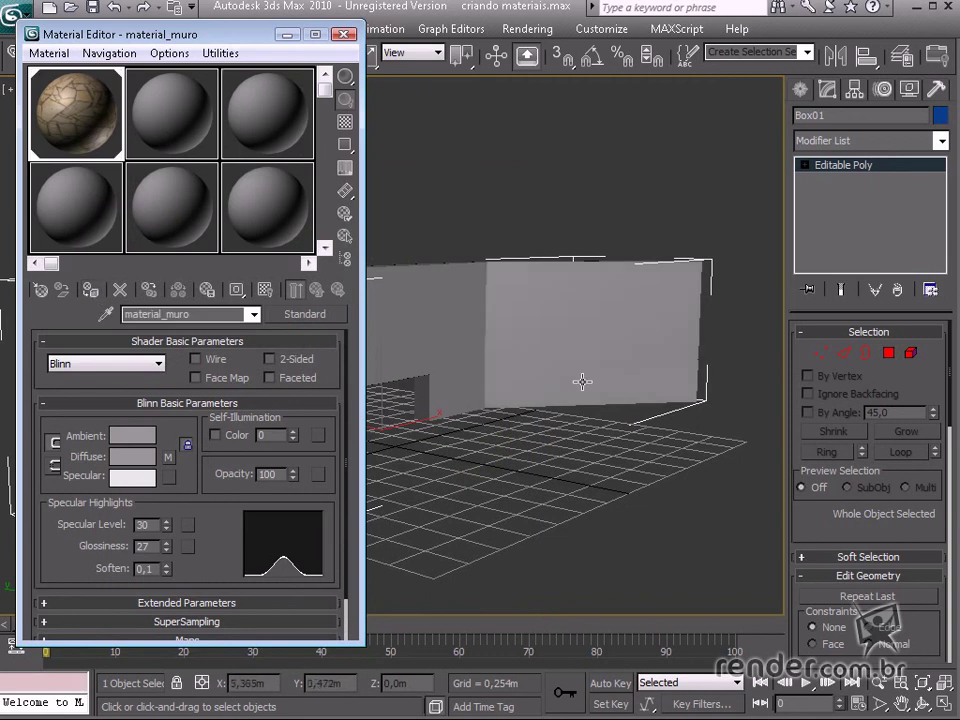
{"action": "left_click_drag", "start_coordinate": [250, 36], "coordinate": [240, 44]}
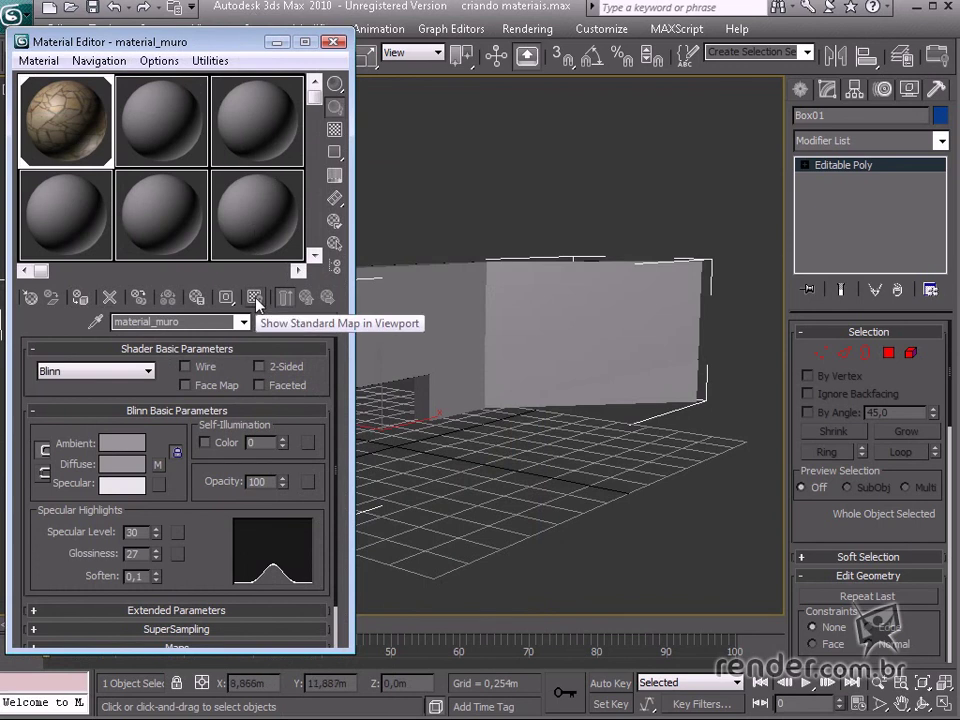
{"action": "left_click", "coordinate": [255, 297]}
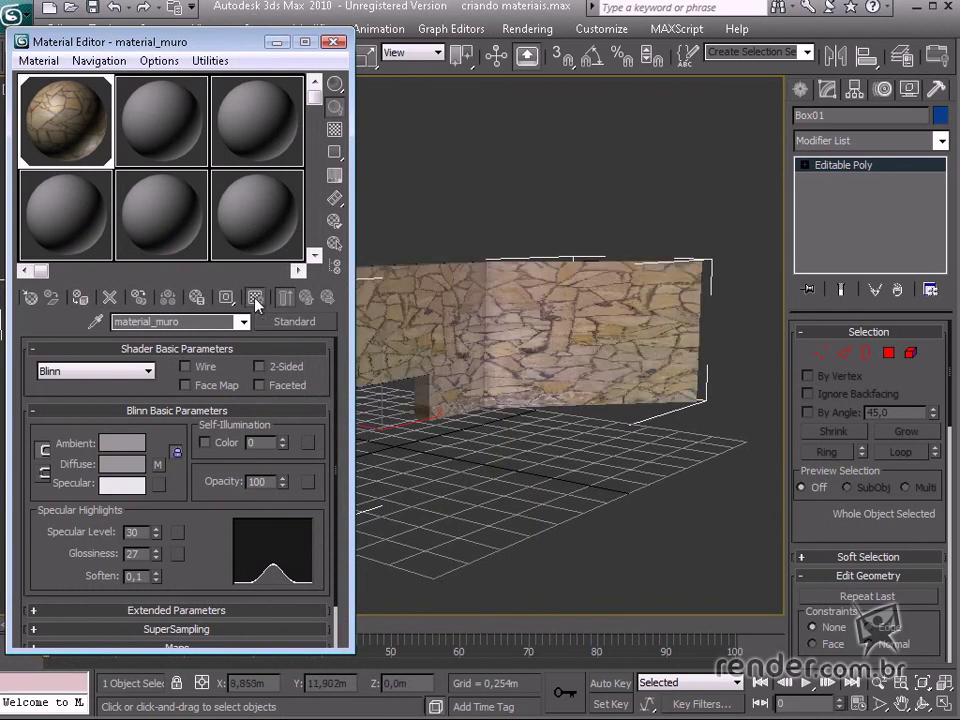
Minimize the Material Editor, render the Perspective view facing the wall opening, and close the rendered frame
{"action": "middle_click_drag", "start_coordinate": [424, 343], "coordinate": [400, 354]}
{"action": "scroll", "coordinate": [394, 348], "scroll_direction": "down", "scroll_amount": 2}
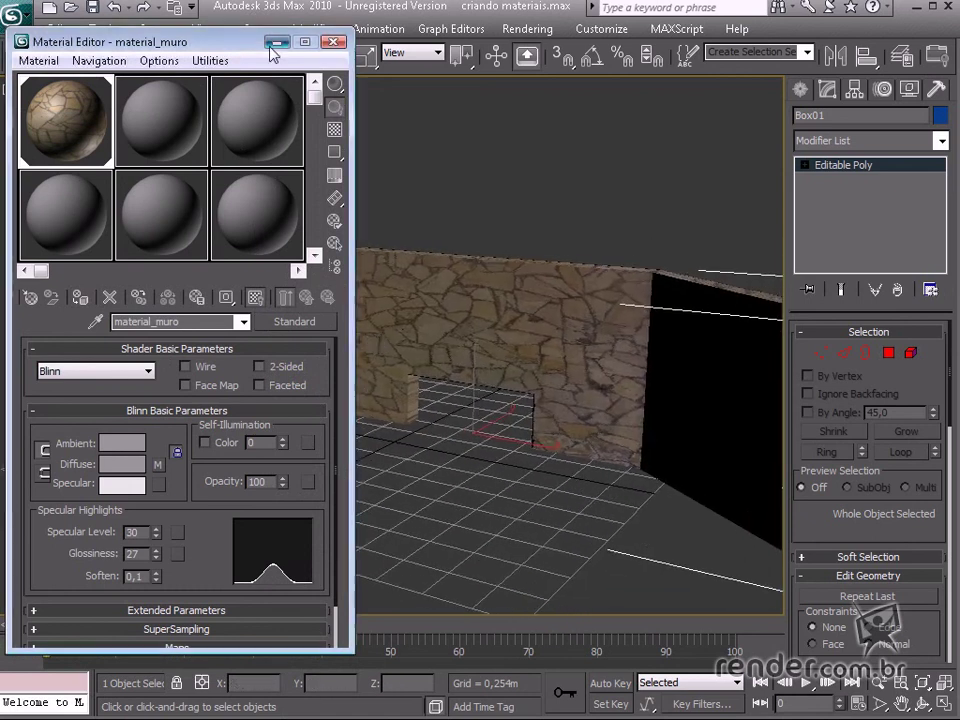
{"action": "left_click", "coordinate": [276, 43]}
{"action": "middle_click_drag", "start_coordinate": [399, 304], "coordinate": [356, 356], "text": "alt"}
{"action": "scroll", "coordinate": [354, 368], "scroll_direction": "up", "scroll_amount": 3}
{"action": "scroll", "coordinate": [385, 364], "scroll_direction": "up", "scroll_amount": 2}
{"action": "scroll", "coordinate": [356, 356], "scroll_direction": "down", "scroll_amount": 2}
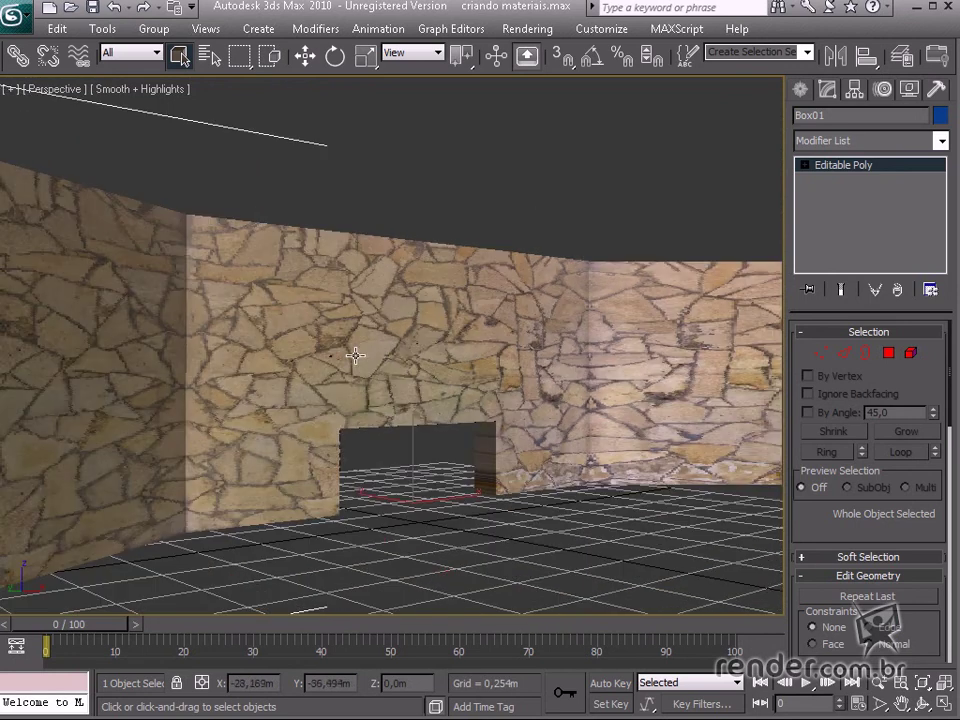
{"action": "left_click", "coordinate": [527, 29]}
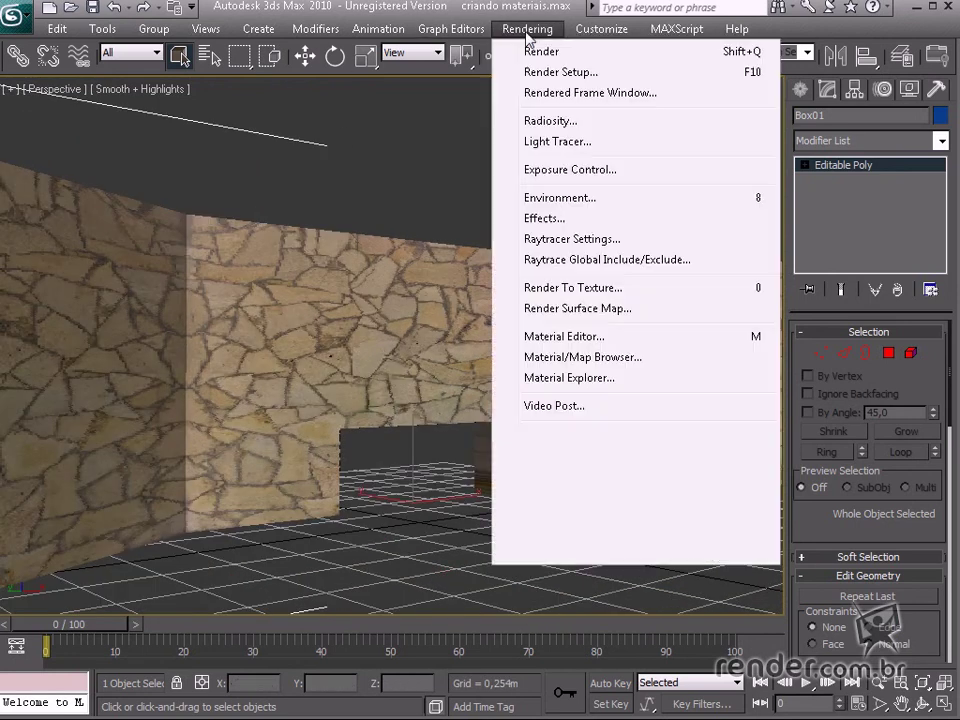
{"action": "left_click", "coordinate": [540, 55]}
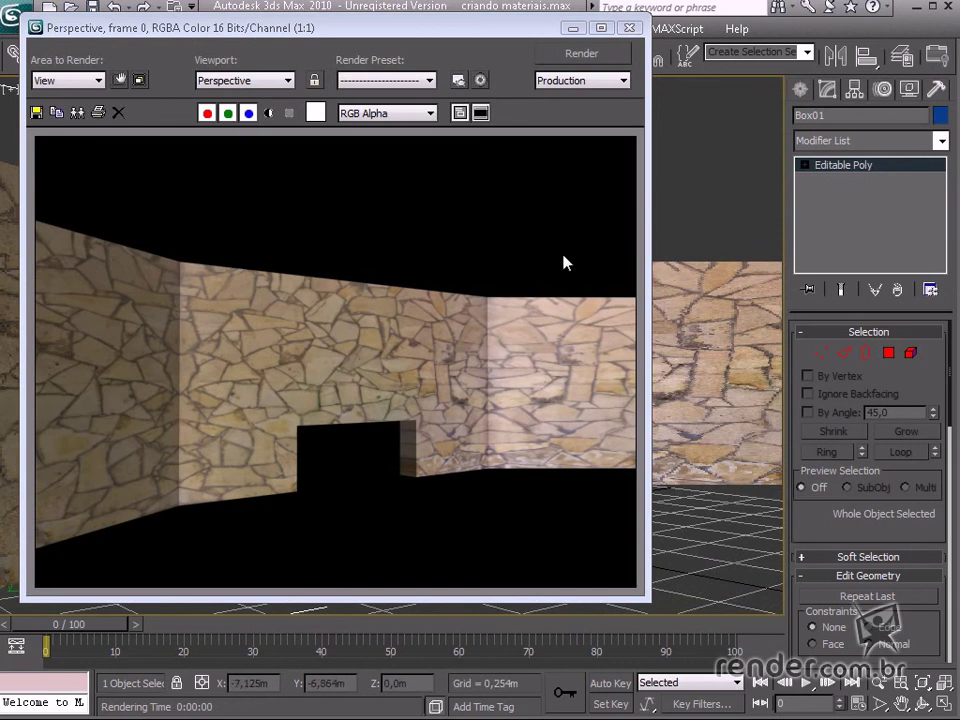
{"action": "left_click", "coordinate": [629, 27]}
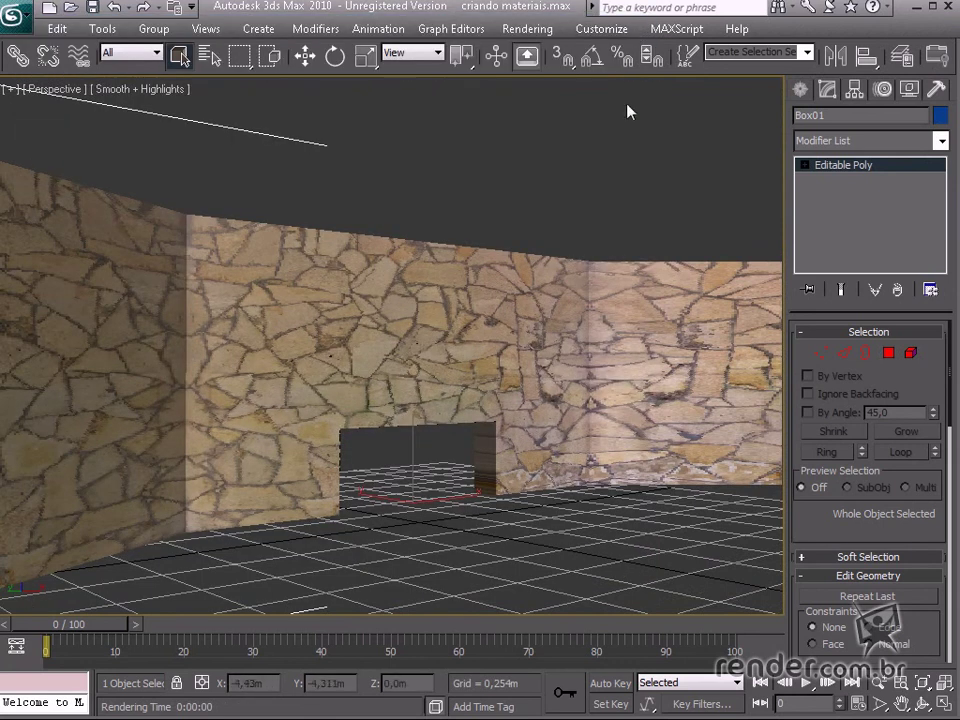
Reopen the Material Editor and assign a Checker map to material_muro's Bump channel
{"action": "middle_click_drag", "start_coordinate": [465, 401], "coordinate": [452, 392]}
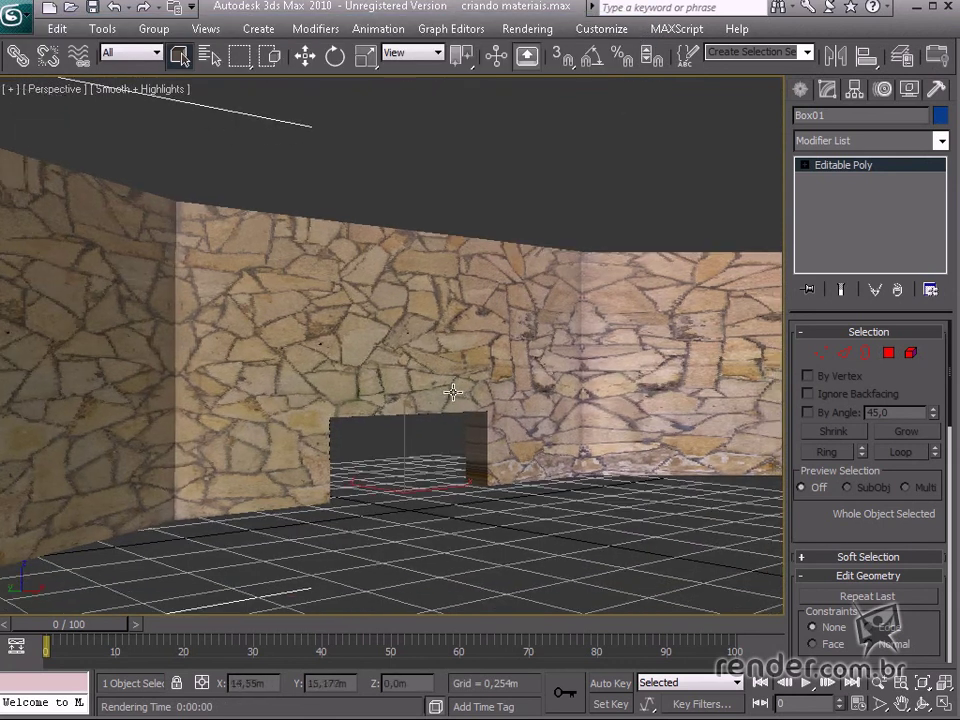
{"action": "middle_click_drag", "start_coordinate": [446, 437], "coordinate": [441, 463], "text": "alt"}
{"action": "key", "text": "m"}
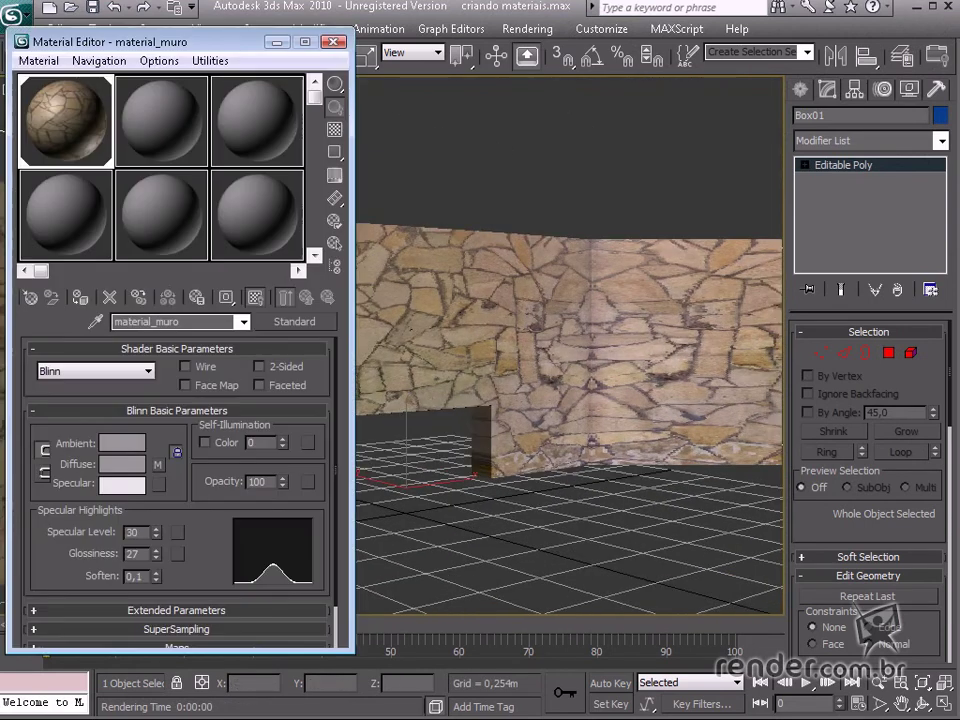
{"action": "scroll", "coordinate": [212, 611], "scroll_direction": "down", "scroll_amount": 2}
{"action": "left_click", "coordinate": [207, 602]}
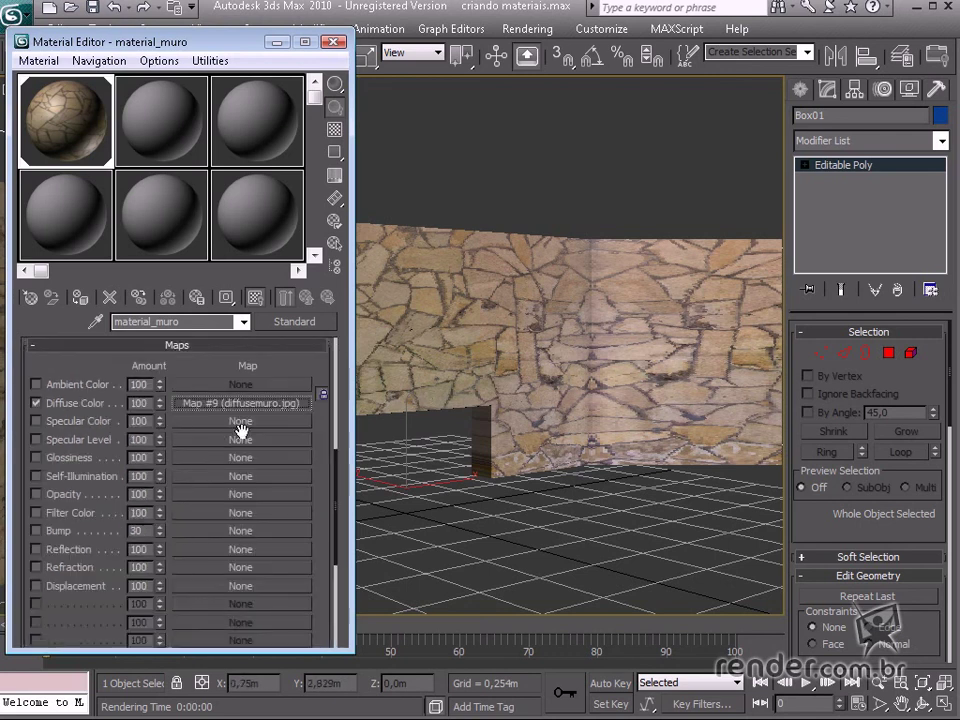
{"action": "left_click_drag", "start_coordinate": [240, 402], "coordinate": [193, 543]}
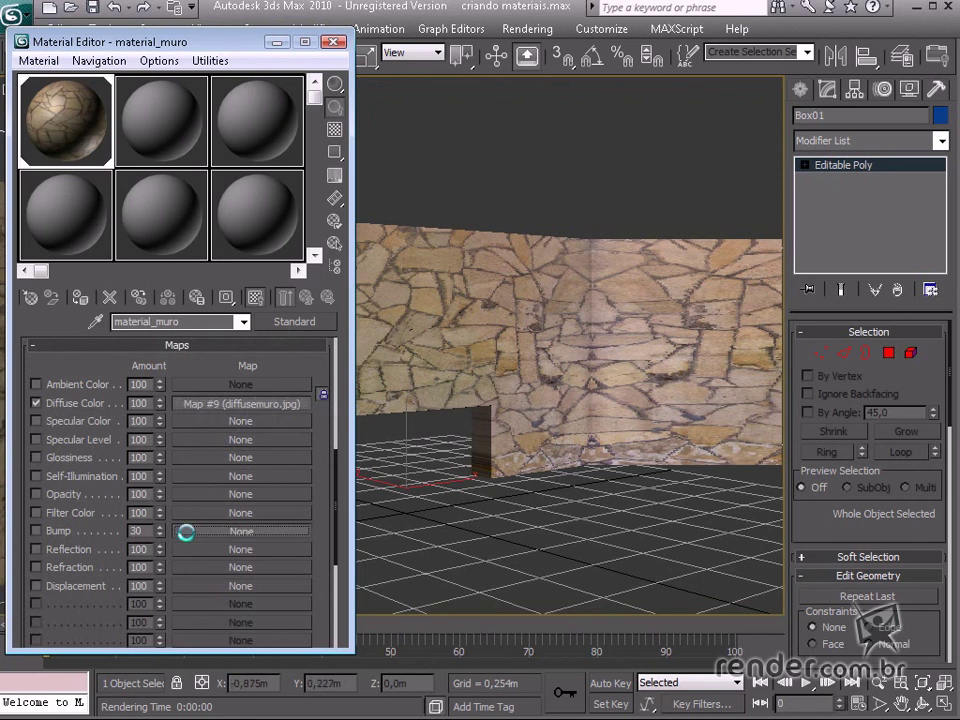
{"action": "left_click", "coordinate": [188, 530]}
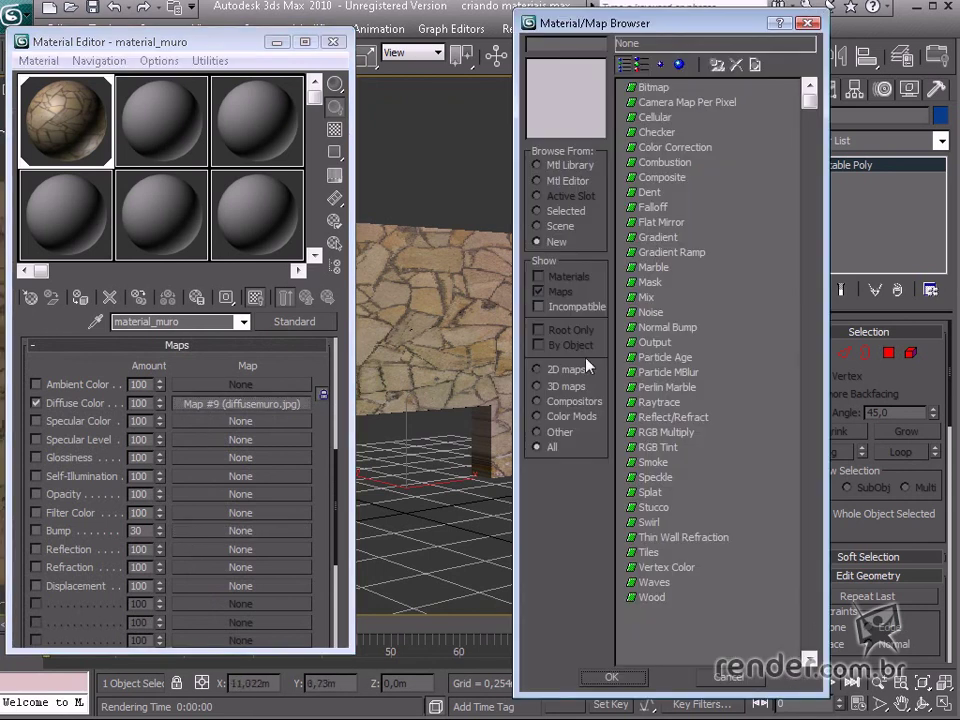
{"action": "double_click", "coordinate": [660, 132]}
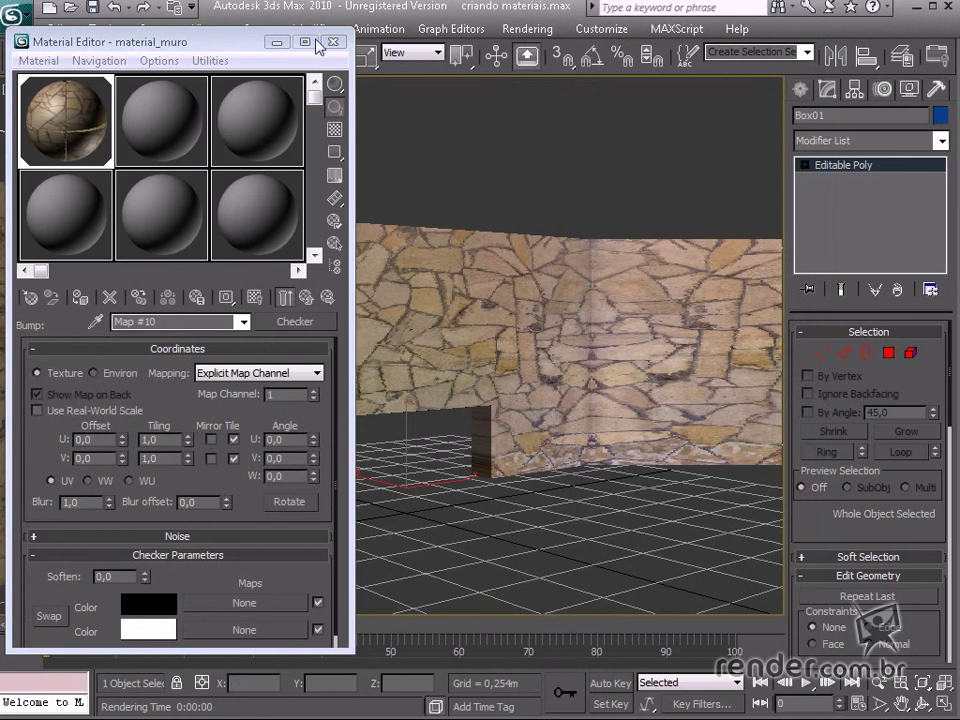